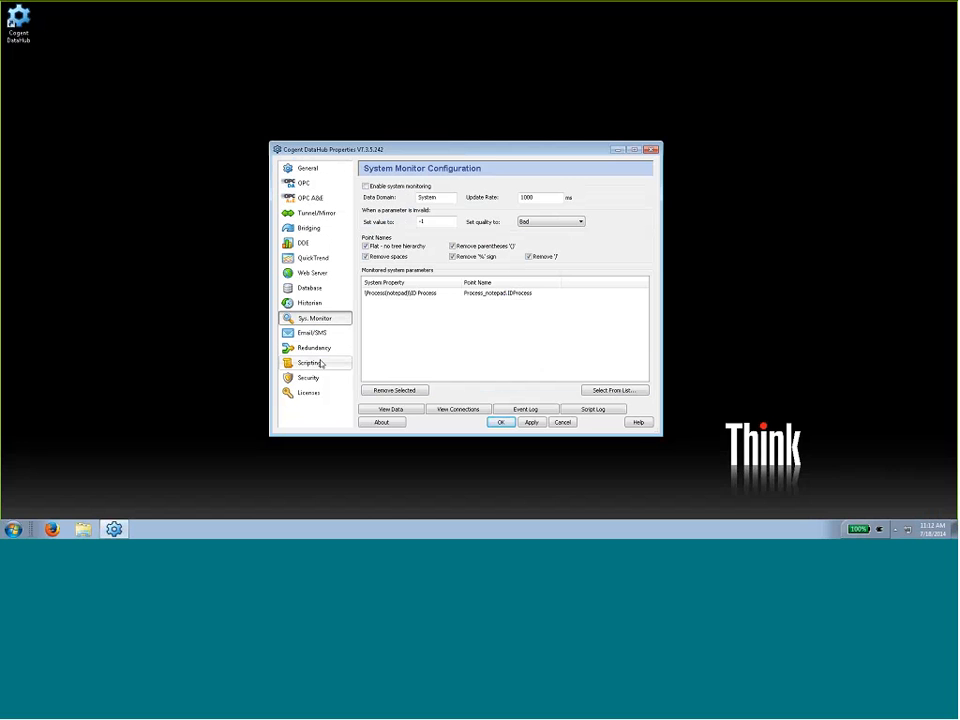
- Start a new OPC server connection named TOP1 on localhost, using Toolbox OPC Power Server 5.13
left_click(321, 364)
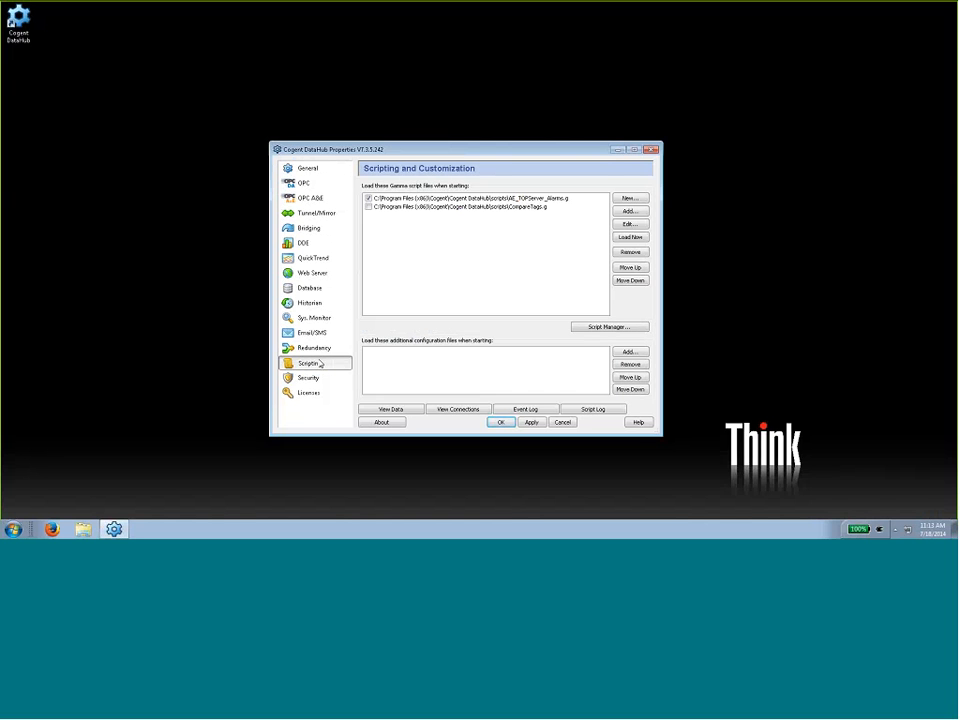
left_click(302, 184)
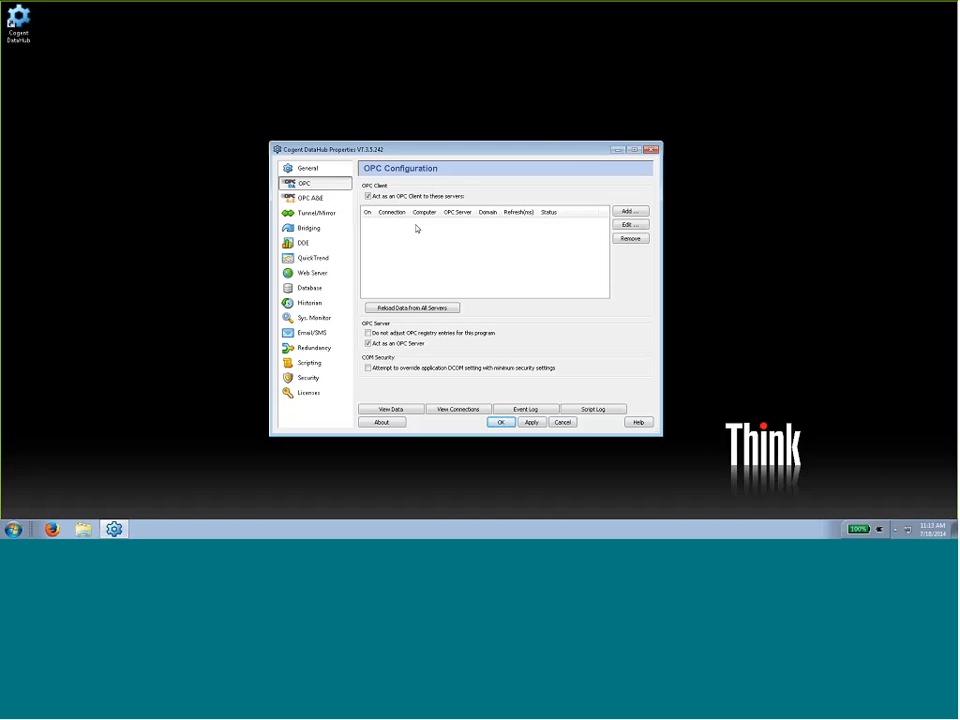
left_click(634, 212)
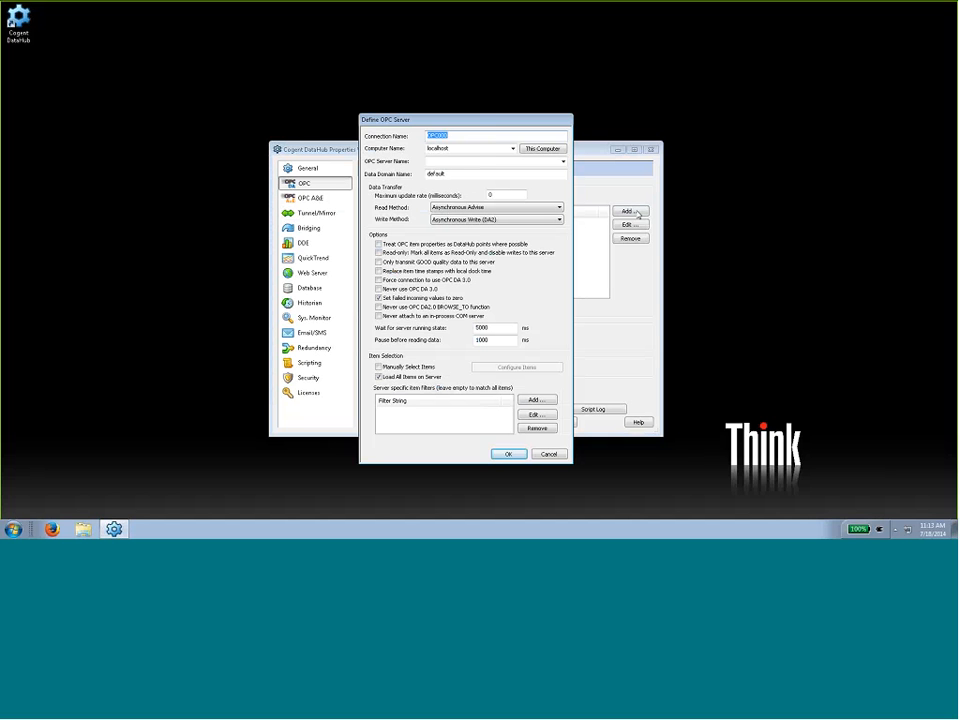
type("TOP1")
left_click(564, 162)
left_click(500, 214)
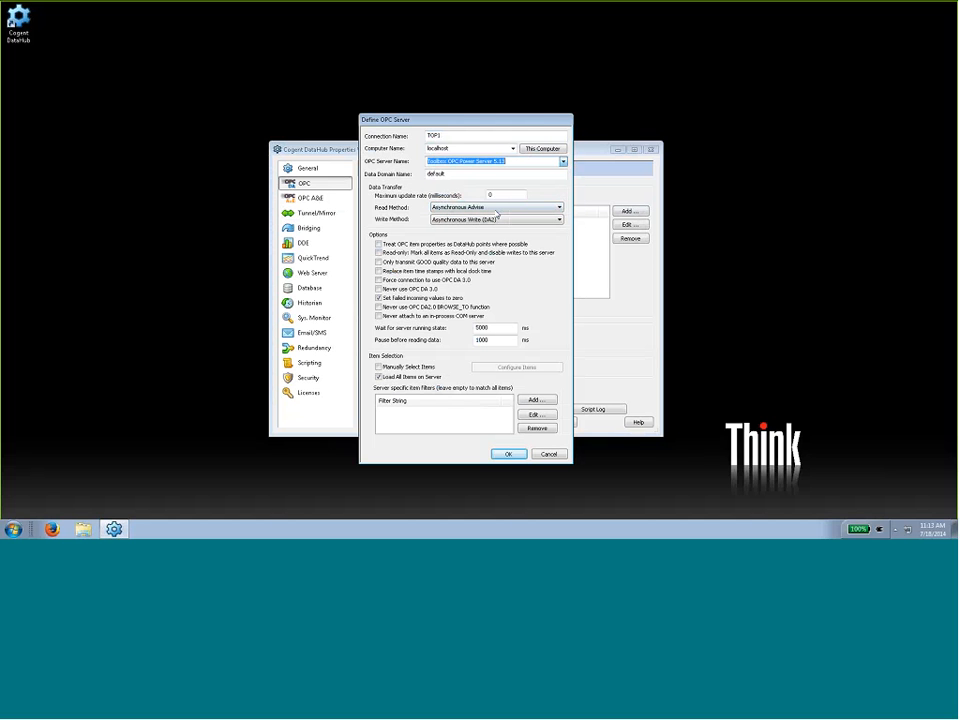
- Set the TOP1 connection's data domain to topserver and its maximum update rate to 500 ms
double_click(464, 176)
type("topserver")
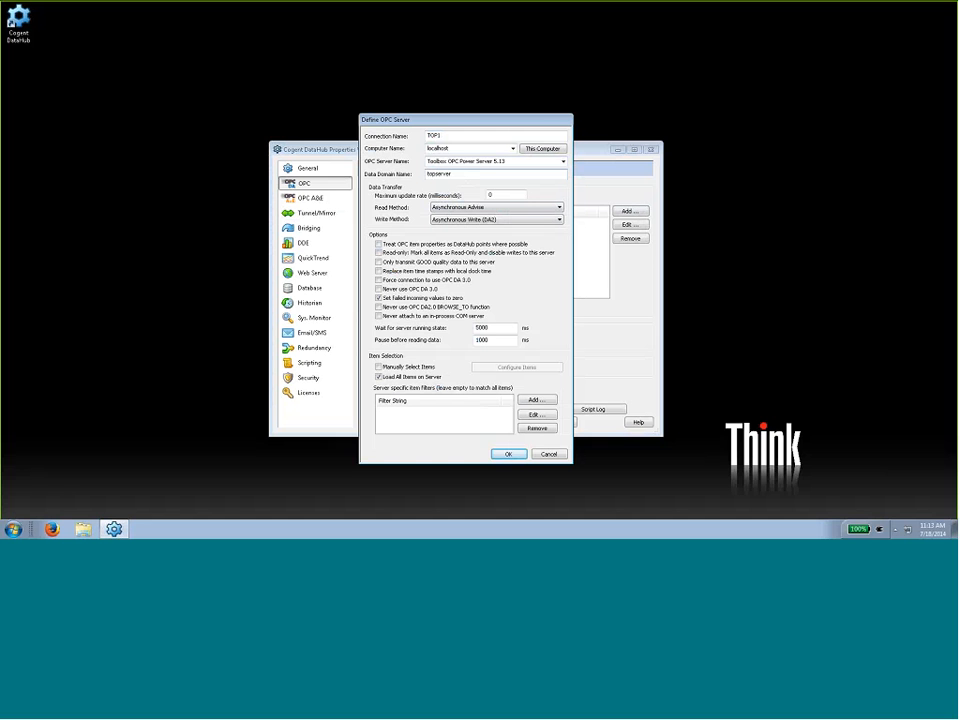
left_click(513, 198)
type("500")
left_click(416, 368)
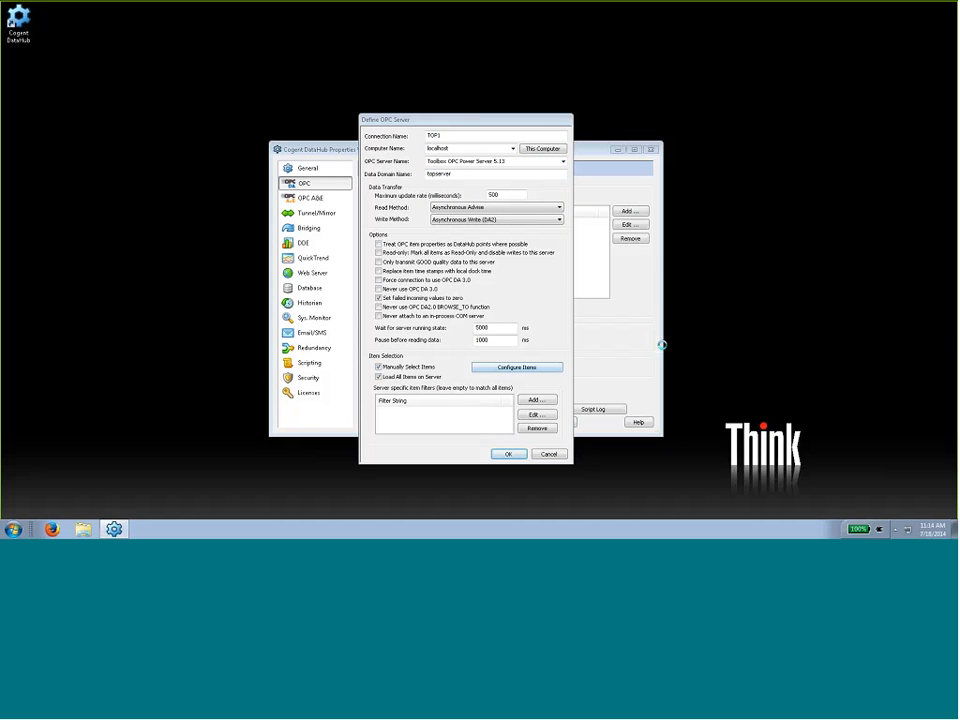
left_click_drag(958, 74, 395, 78)
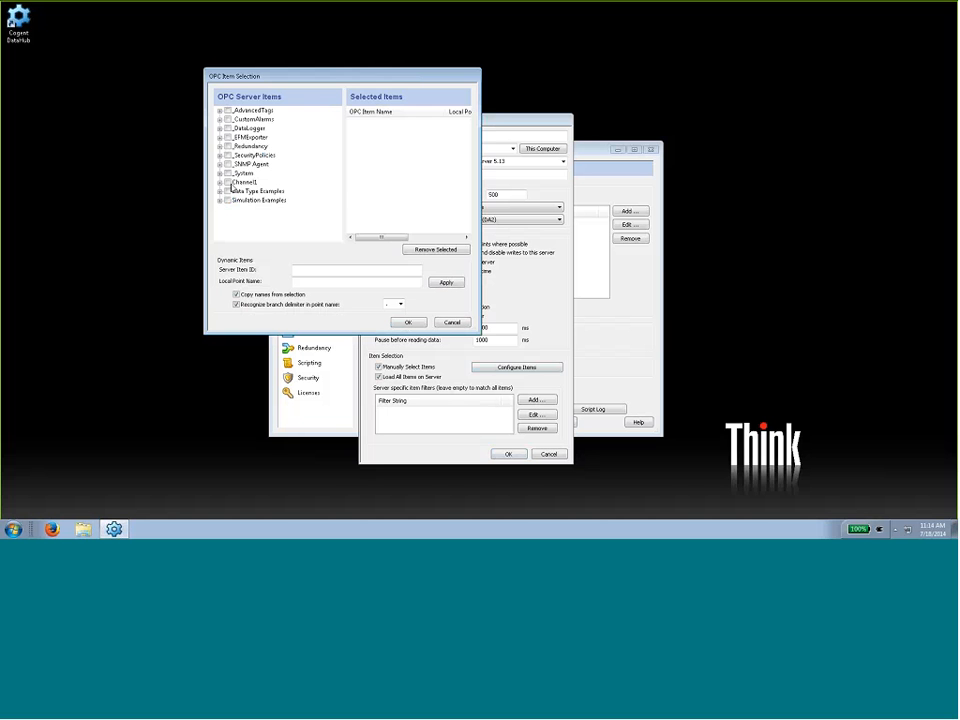
left_click(451, 323)
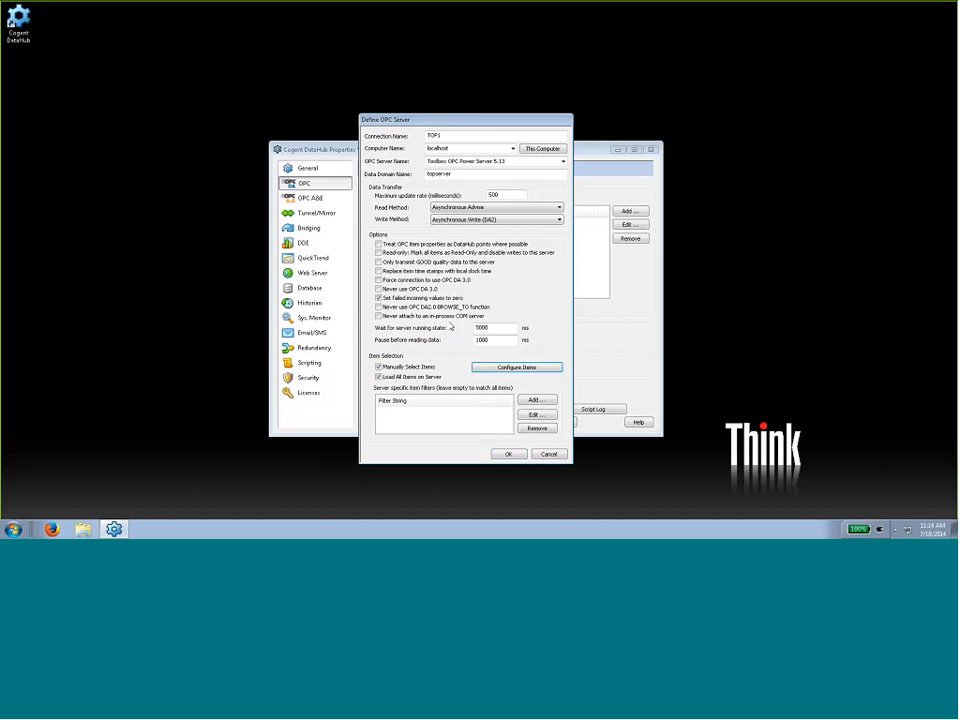
left_click(378, 367)
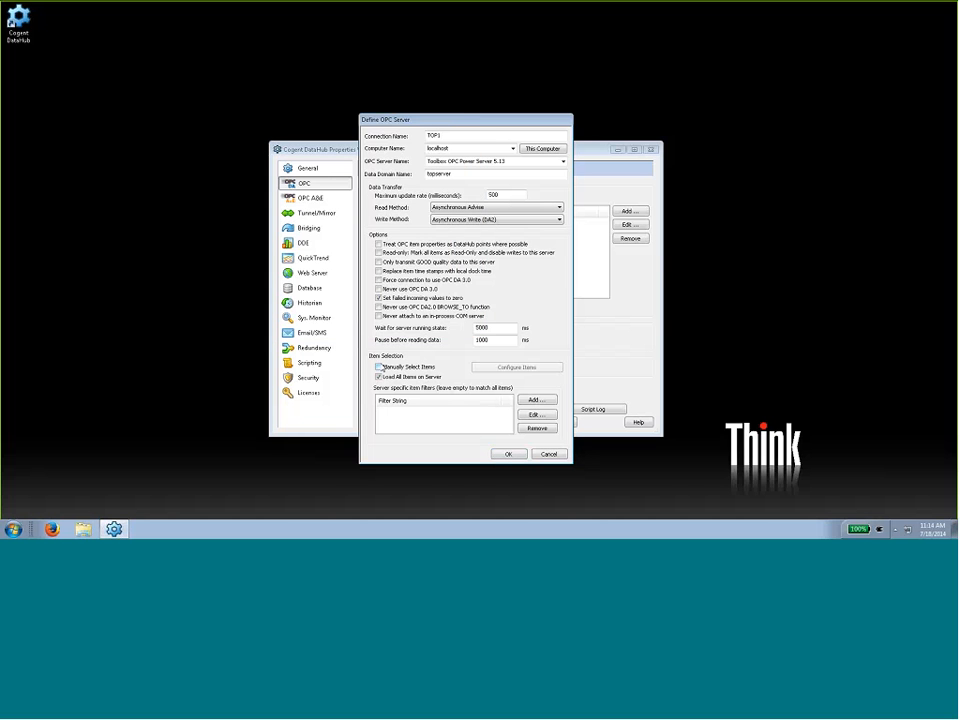
- Save the TOP1 connection with all server items loaded and apply the OPC configuration
left_click(509, 454)
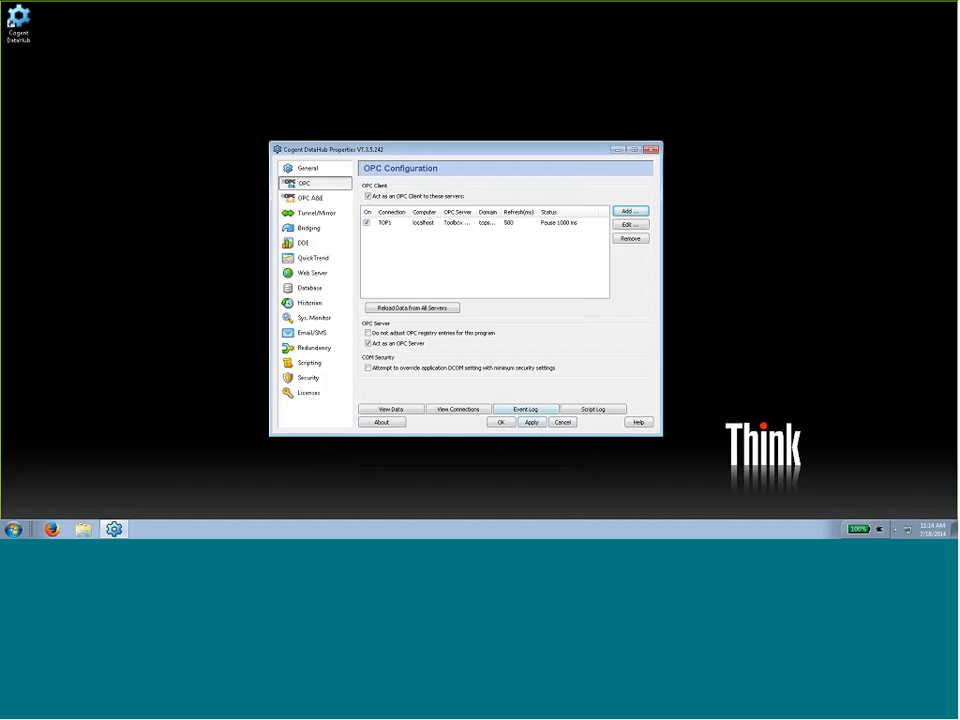
left_click(533, 423)
left_click(556, 223)
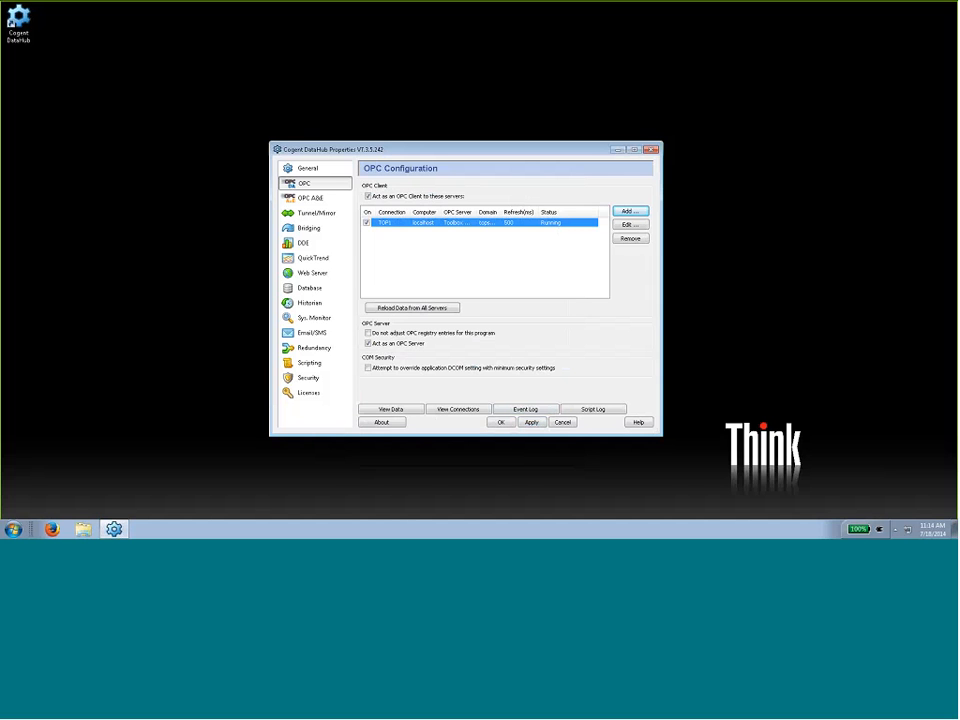
- Examine the live points under Simulation Examples > Functions in the topserver domain with an enlarged data browser, then minimize it
left_click(392, 409)
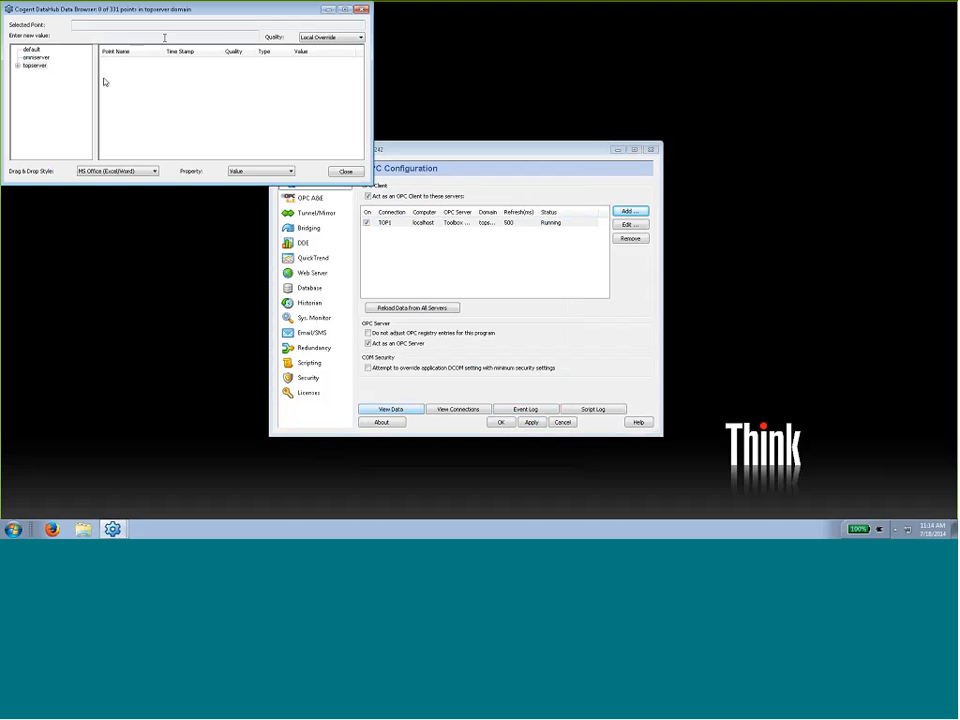
left_click(18, 66)
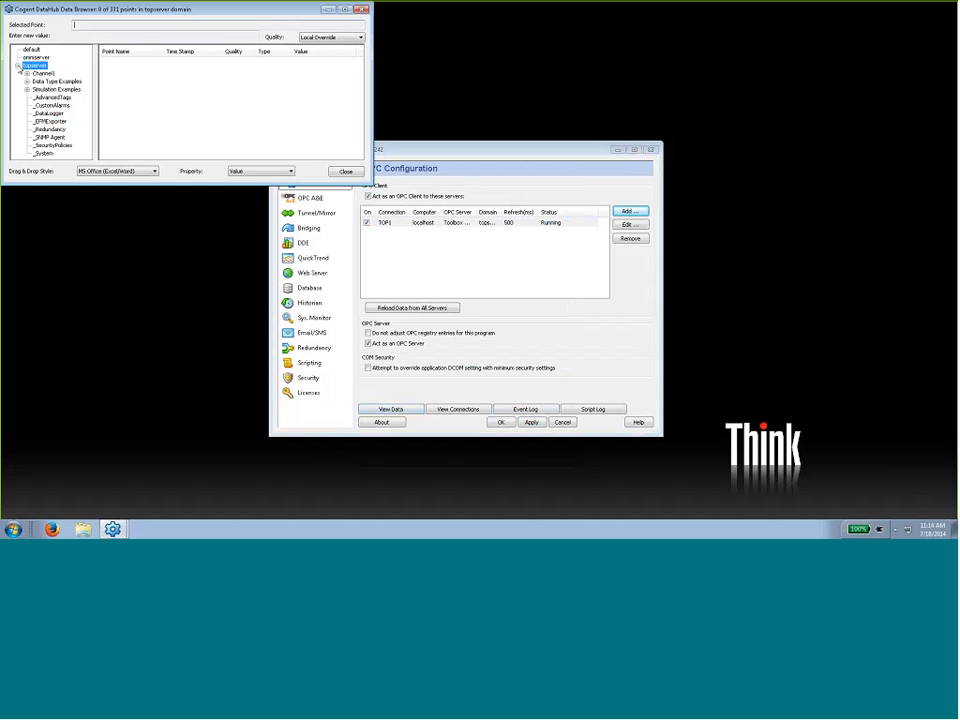
left_click(27, 89)
left_click(52, 97)
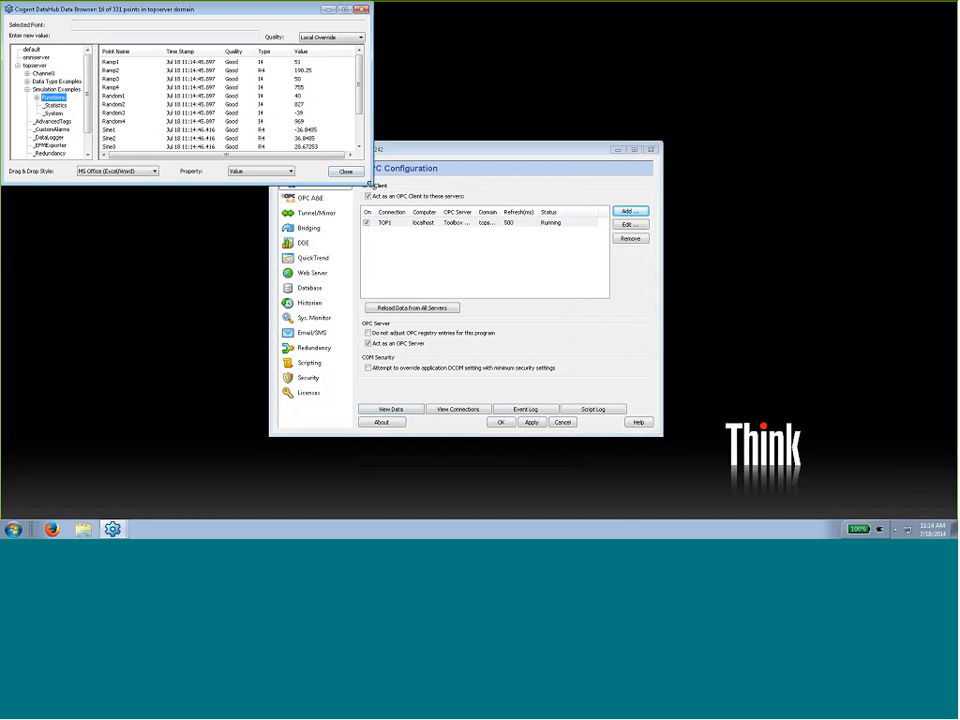
left_click_drag(368, 177, 432, 307)
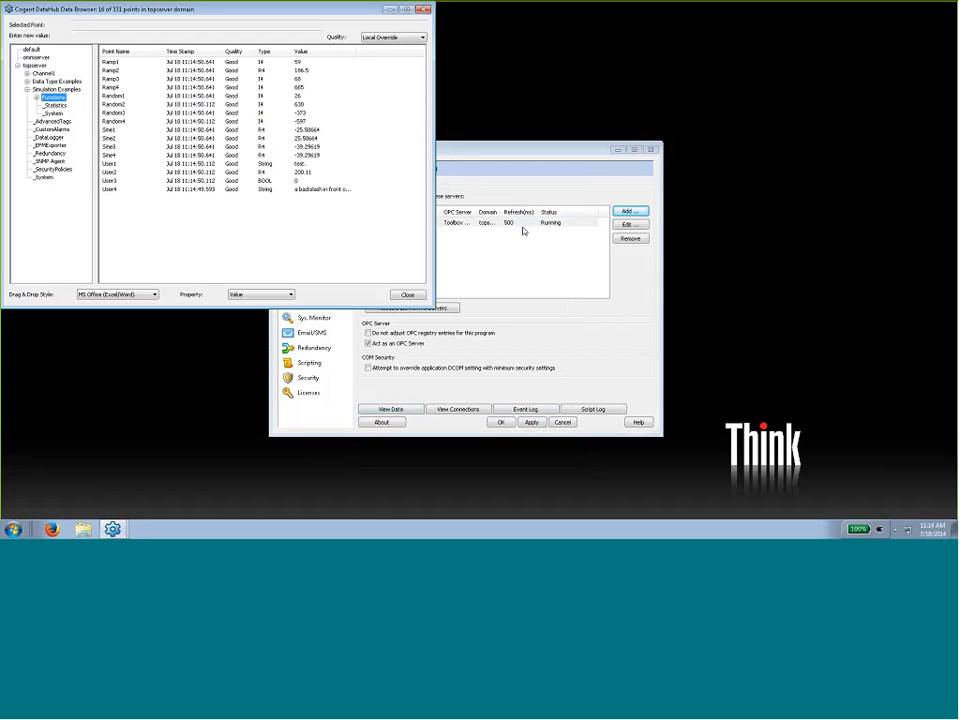
left_click(566, 195)
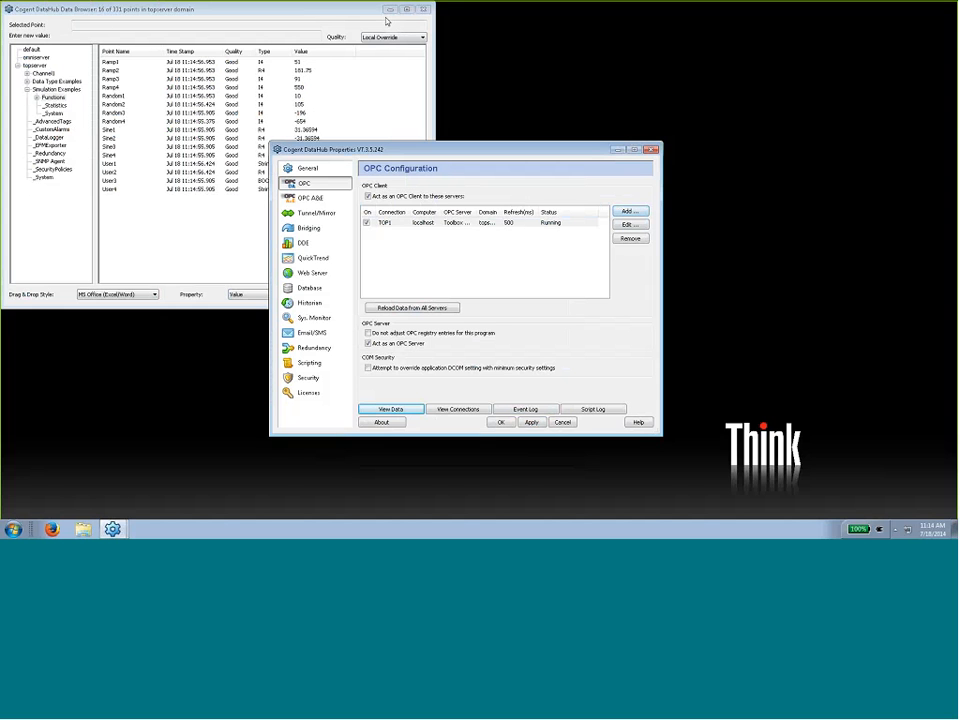
left_click(256, 12)
left_click_drag(256, 12, 260, 58)
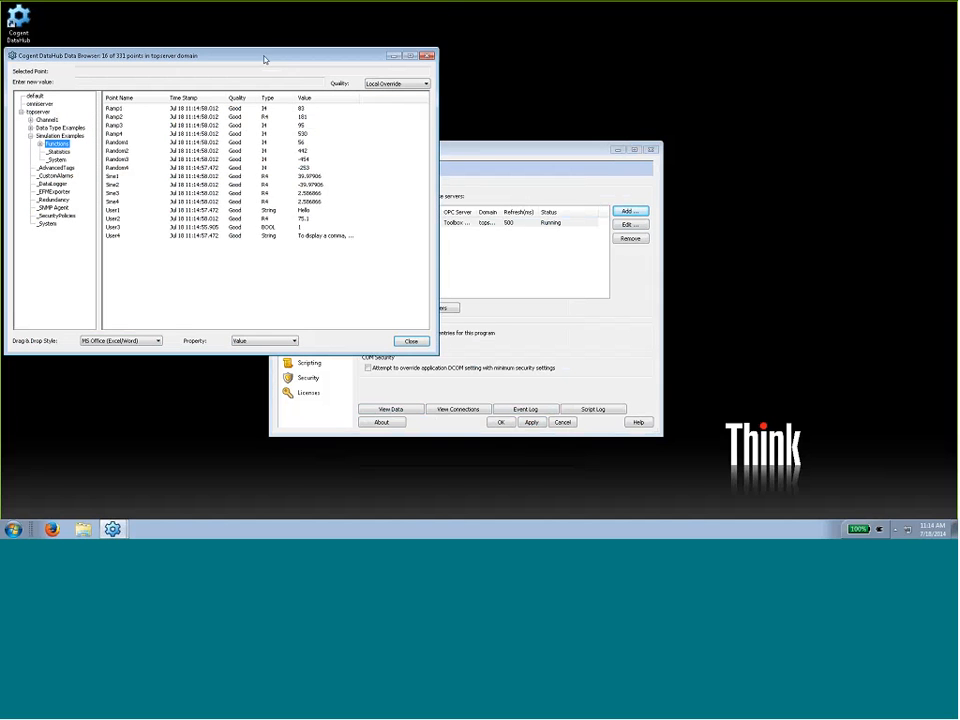
left_click(393, 56)
- Start a second OPC server connection named OMNI1 on localhost, using OmniServer by Software Toolbox
left_click(629, 225)
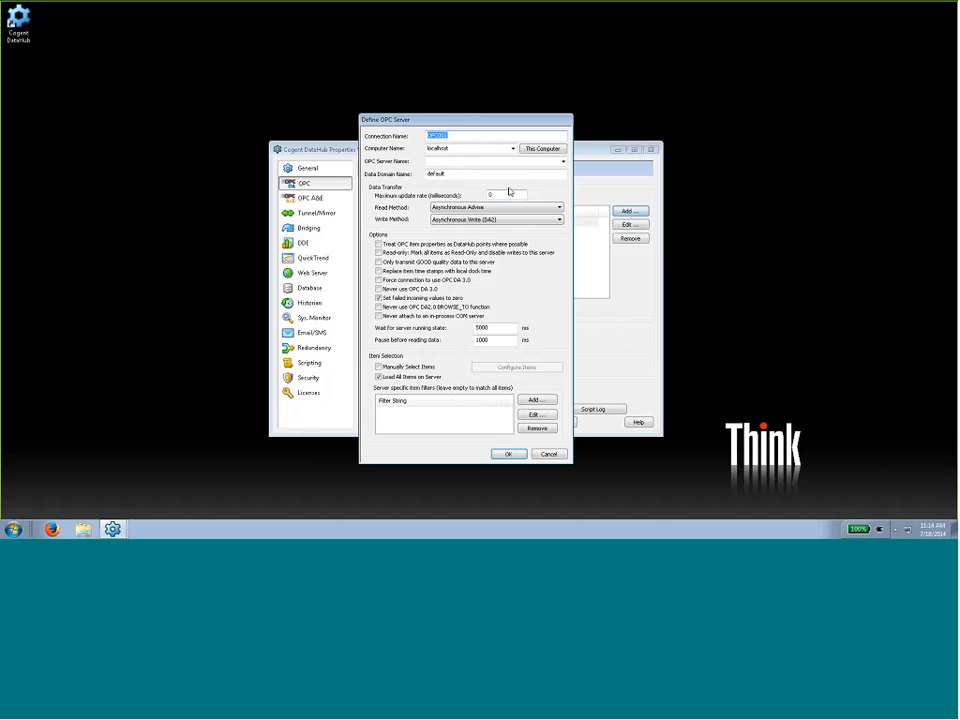
type("OMNI")
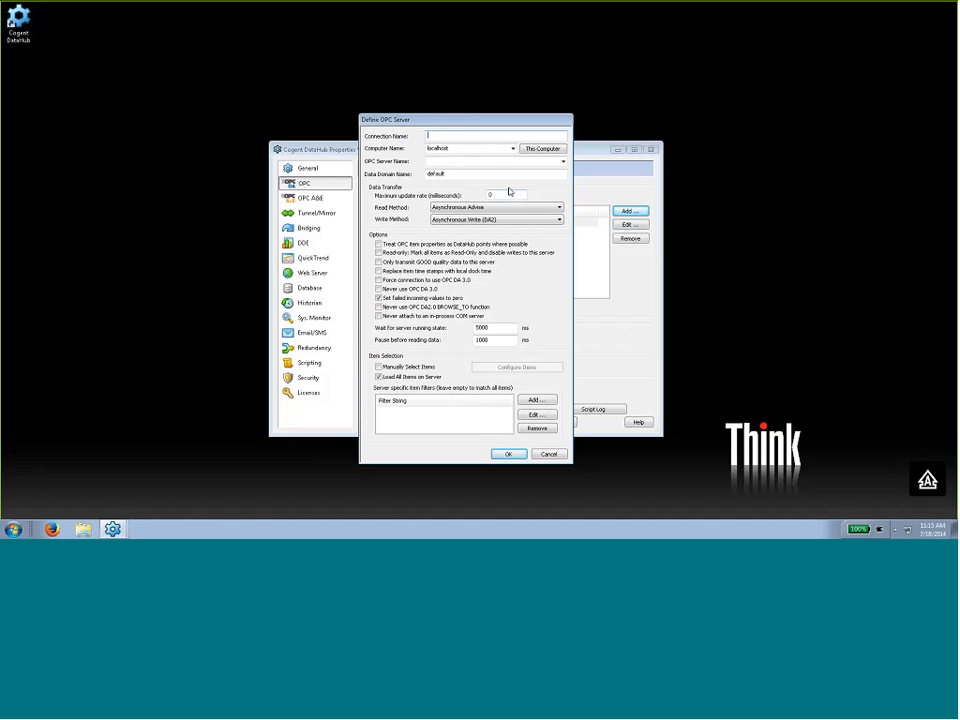
type("1")
left_click(563, 161)
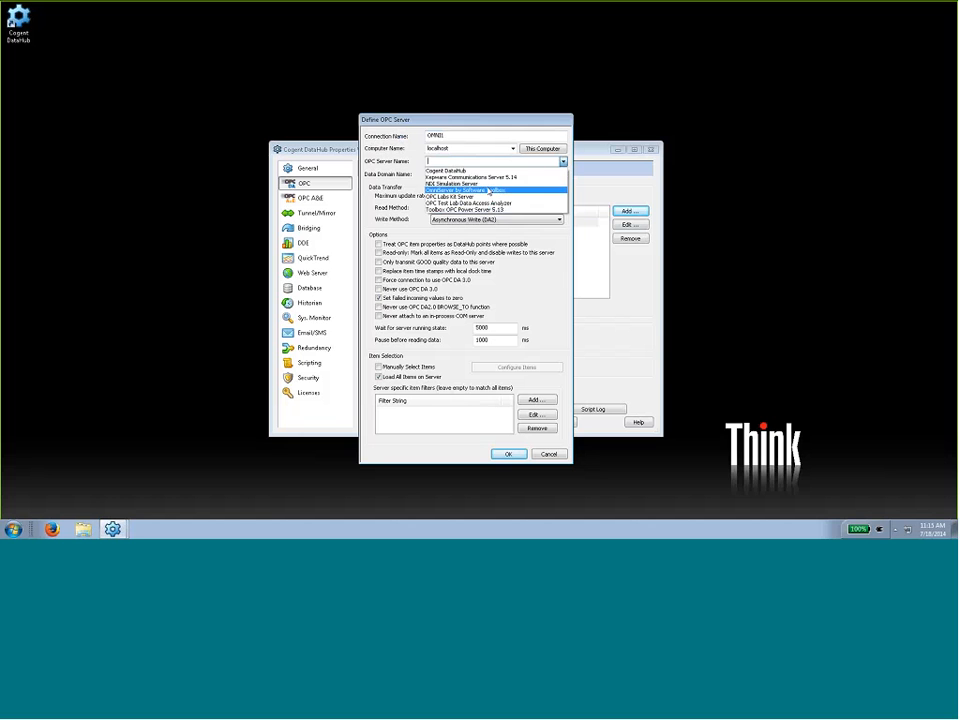
left_click(505, 189)
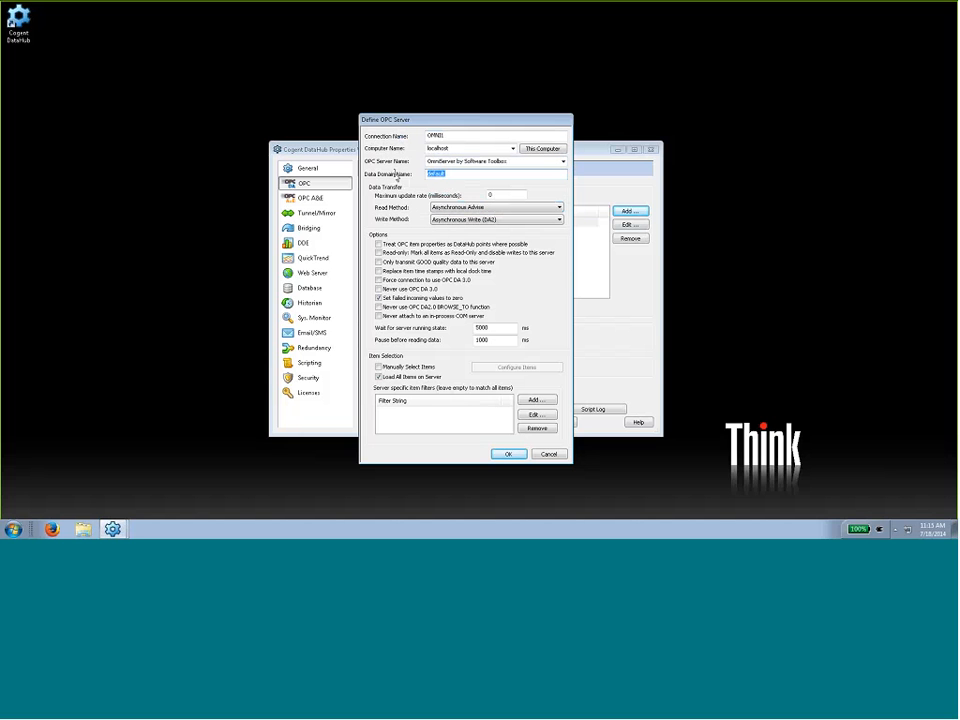
- Set the OMNI1 connection's data domain to omniserver and its maximum update rate to 500 ms, and save it
type("omniserver")
key("Tab")
type("500")
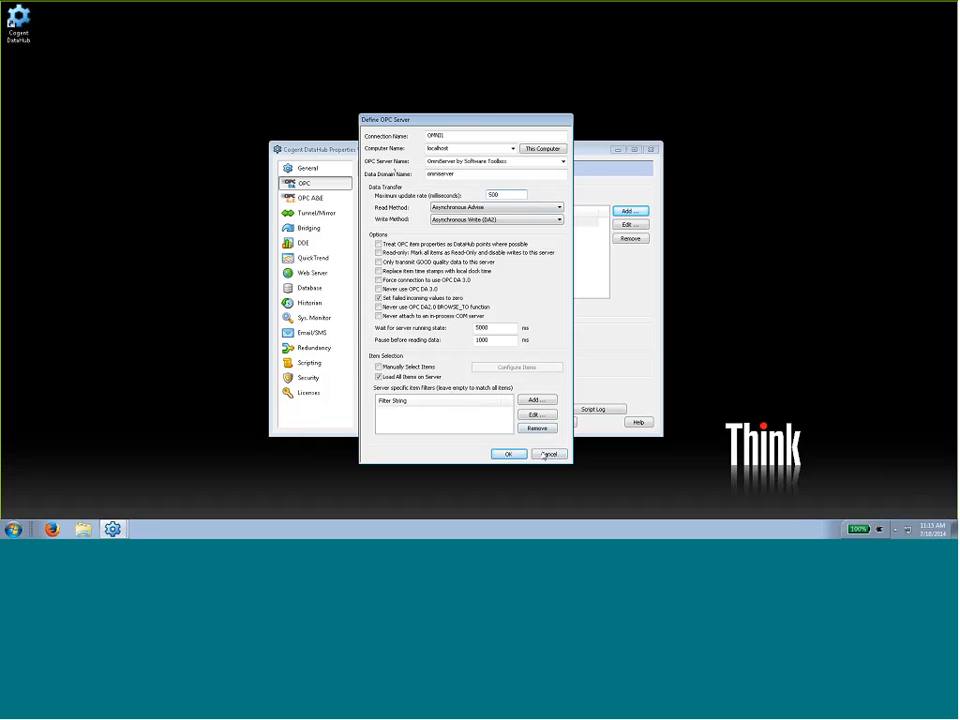
left_click(508, 454)
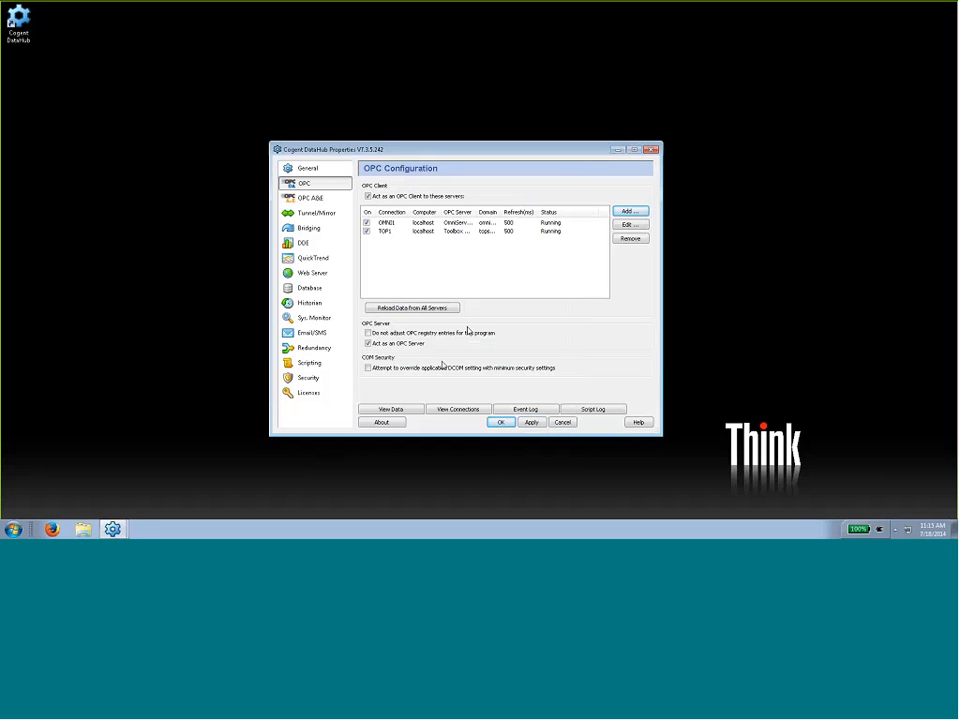
- Examine the live points of the random branch in the omniserver domain with the data browser
left_click(410, 408)
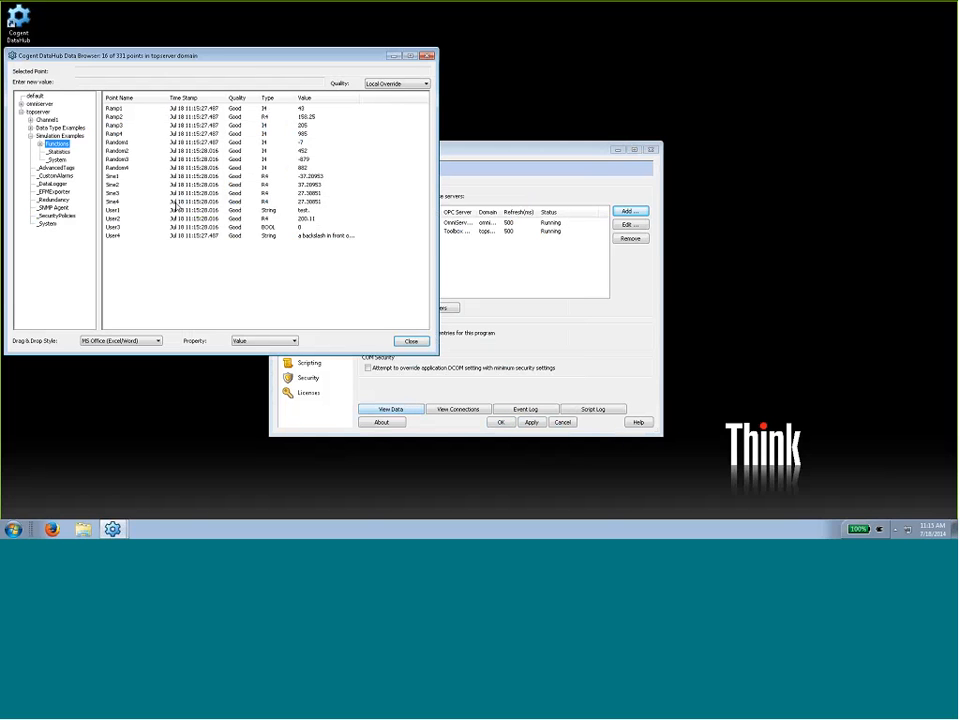
left_click(21, 103)
left_click(45, 128)
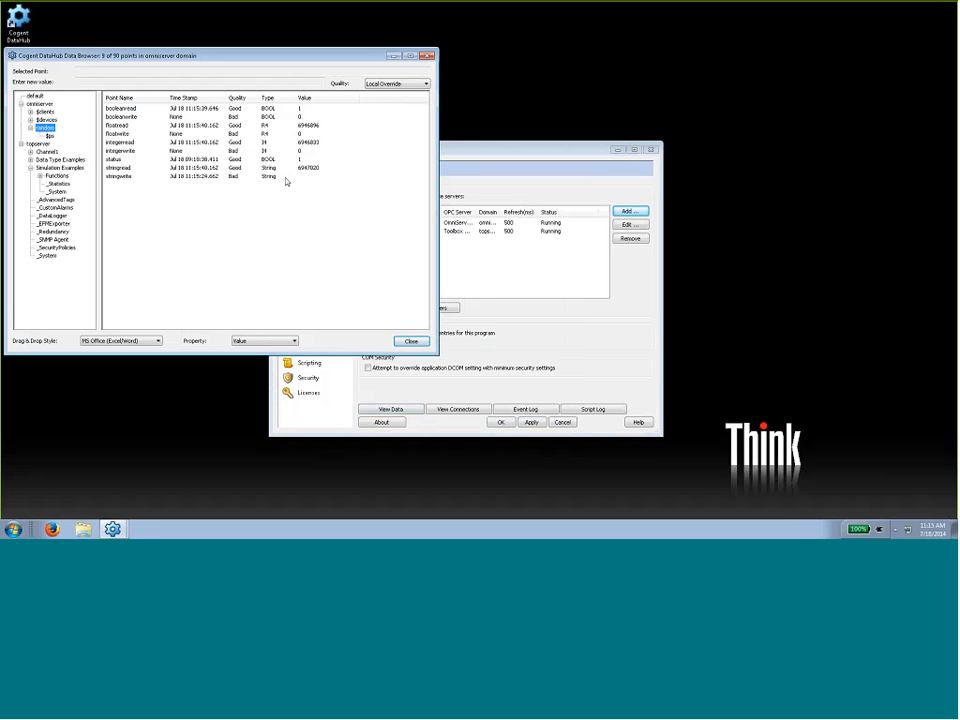
- Widen the Domain column of the OPC connection list to show the full domain names
left_click(487, 156)
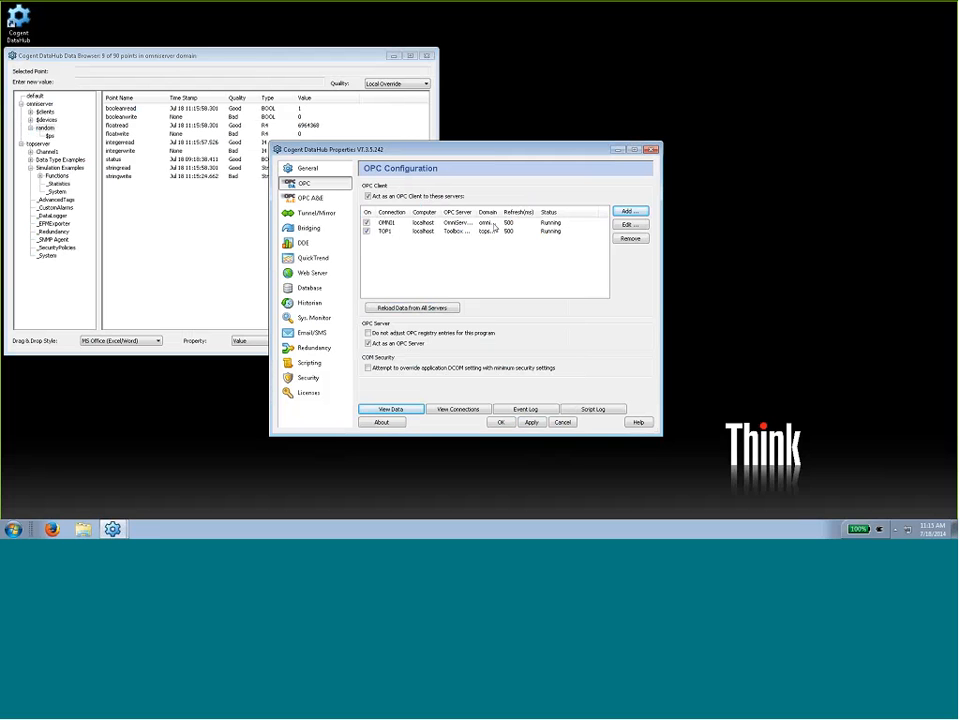
left_click(493, 224)
left_click_drag(501, 212, 523, 212)
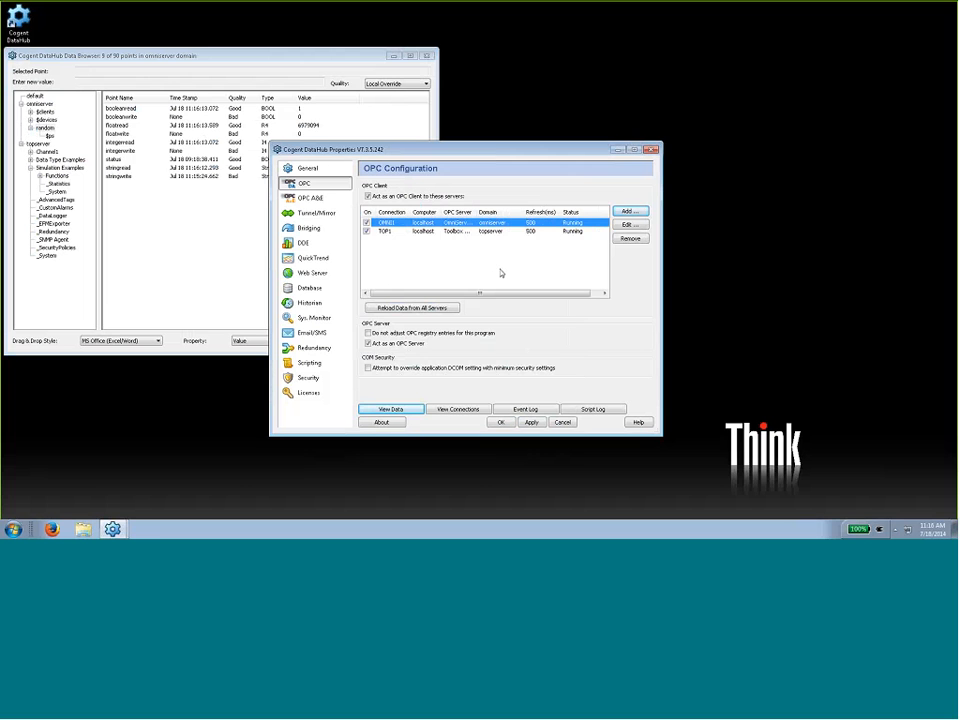
- Start a new tunnel/mirror master connection with developers.cogentrts.com as the primary host
left_click(316, 213)
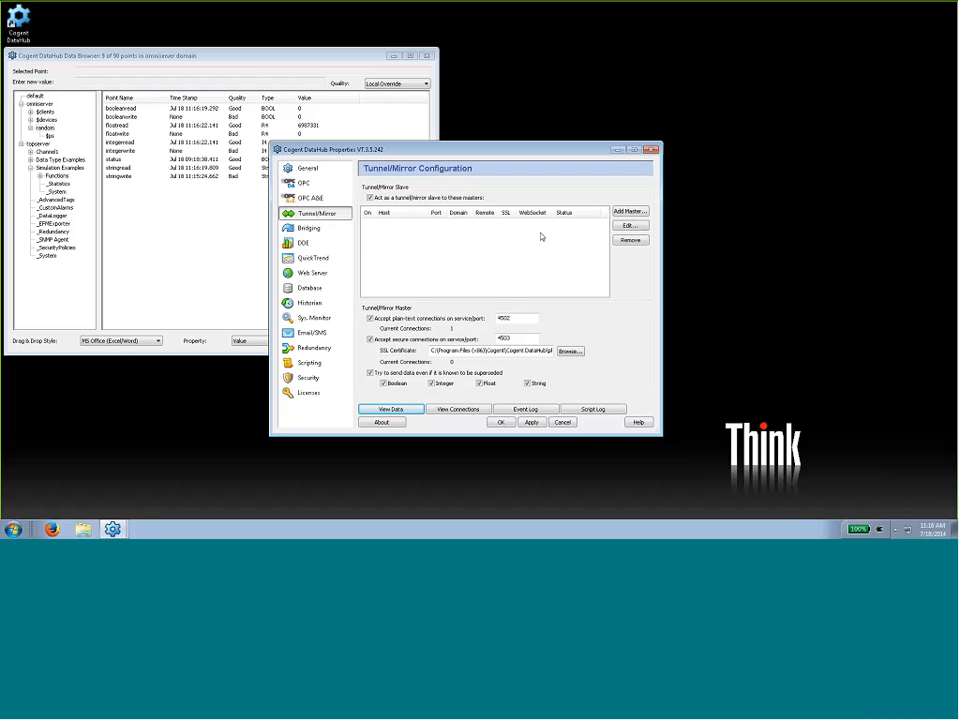
left_click(630, 211)
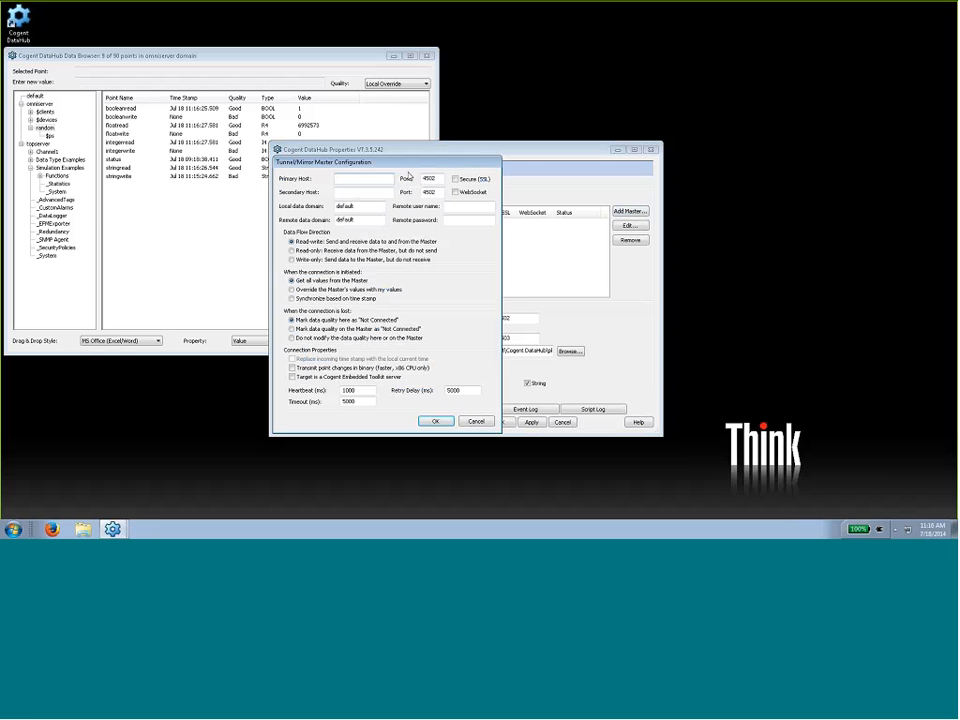
type("developer")
type("s.cogentd")
type("ts.com")
- Set both the local and remote data domains of the tunnel master to test and save the connection
left_click_drag(368, 205, 314, 207)
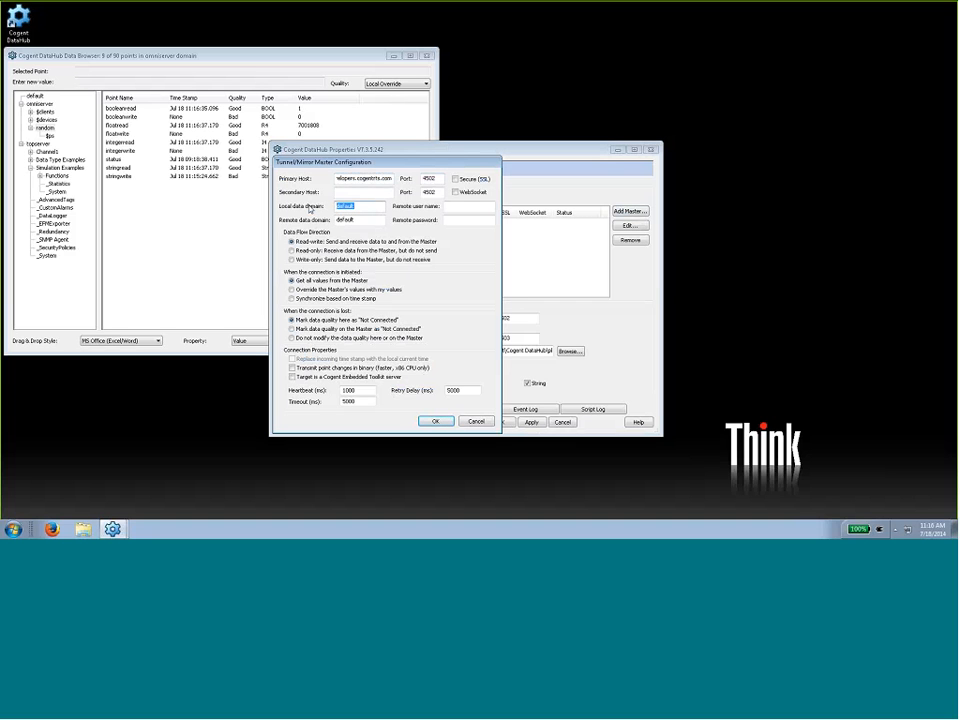
type("test")
key("Tab")
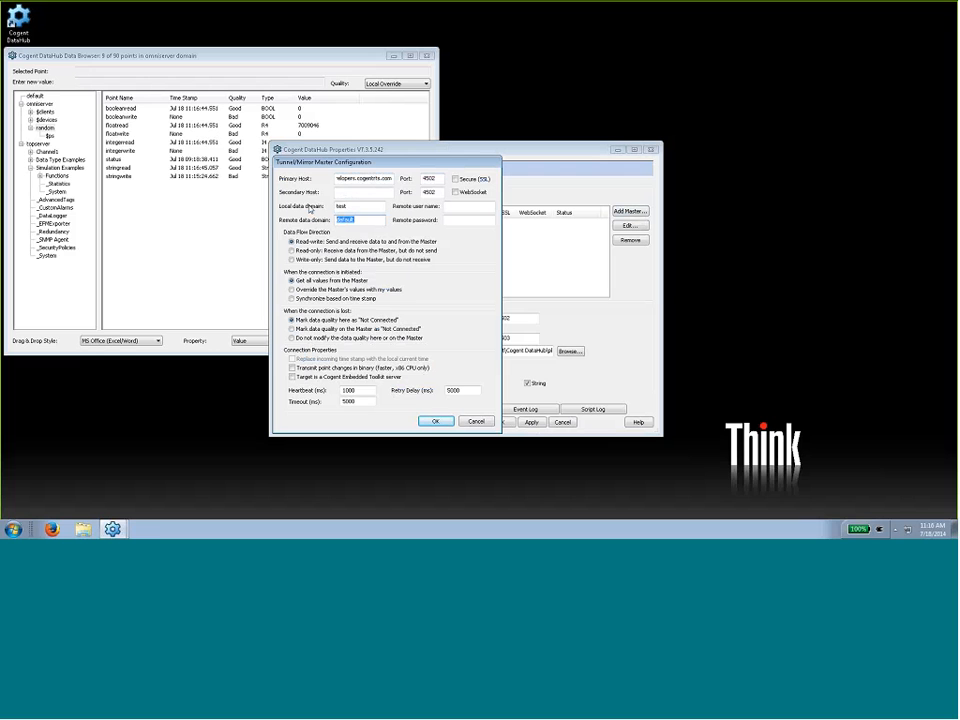
type("test")
left_click(367, 390)
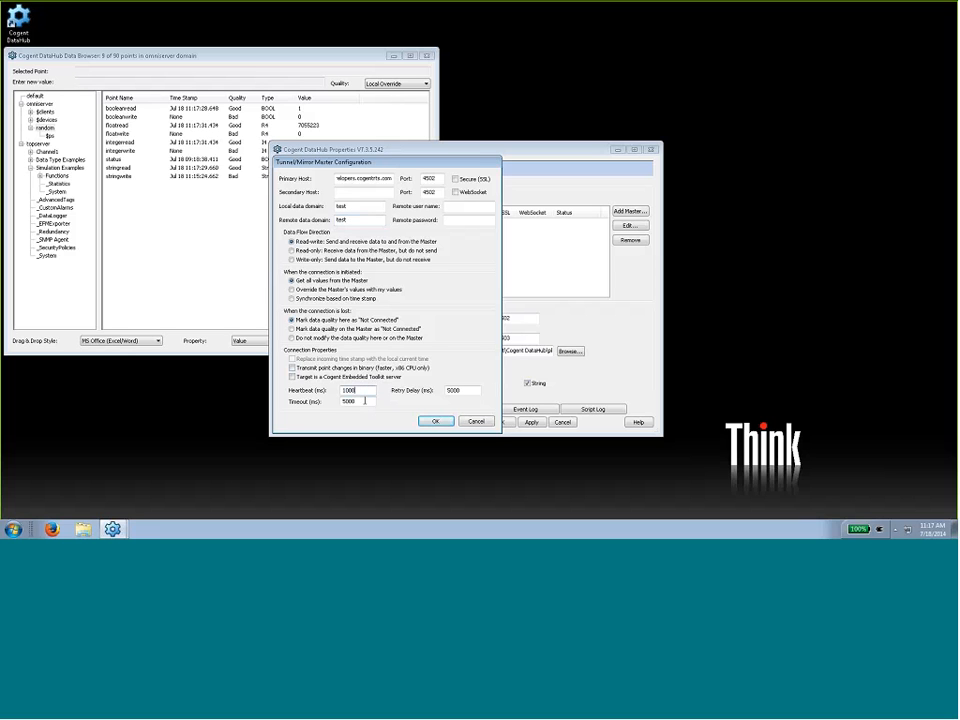
left_click(364, 401)
left_click(472, 391)
left_click(437, 422)
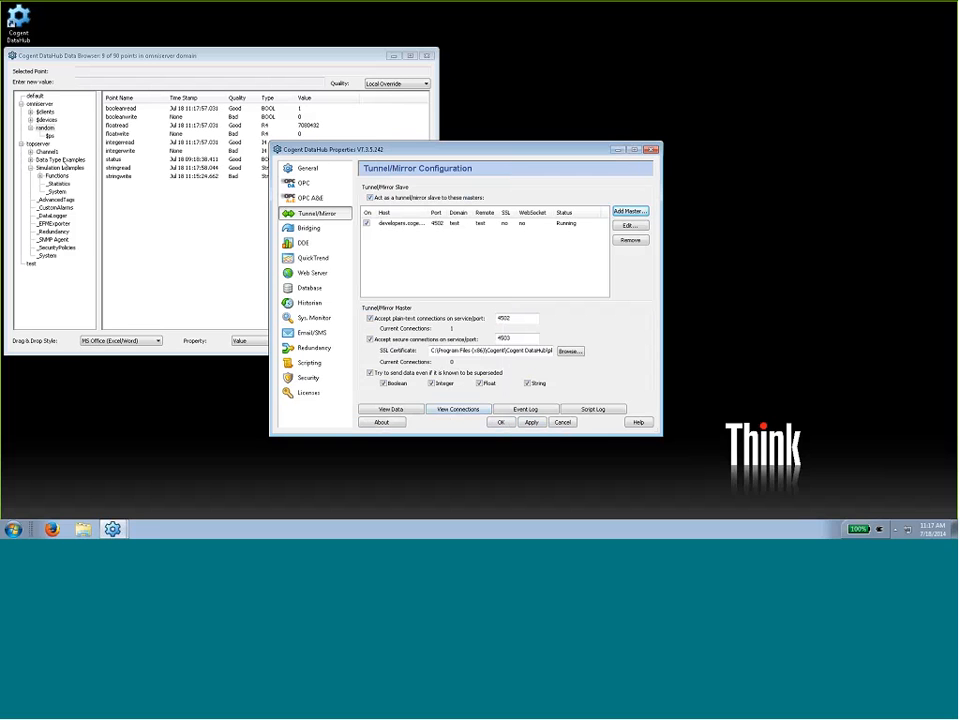
- Examine the tunnelled points in the test domain, including MV_001, and return to the tunnel/mirror configuration
left_click(31, 263)
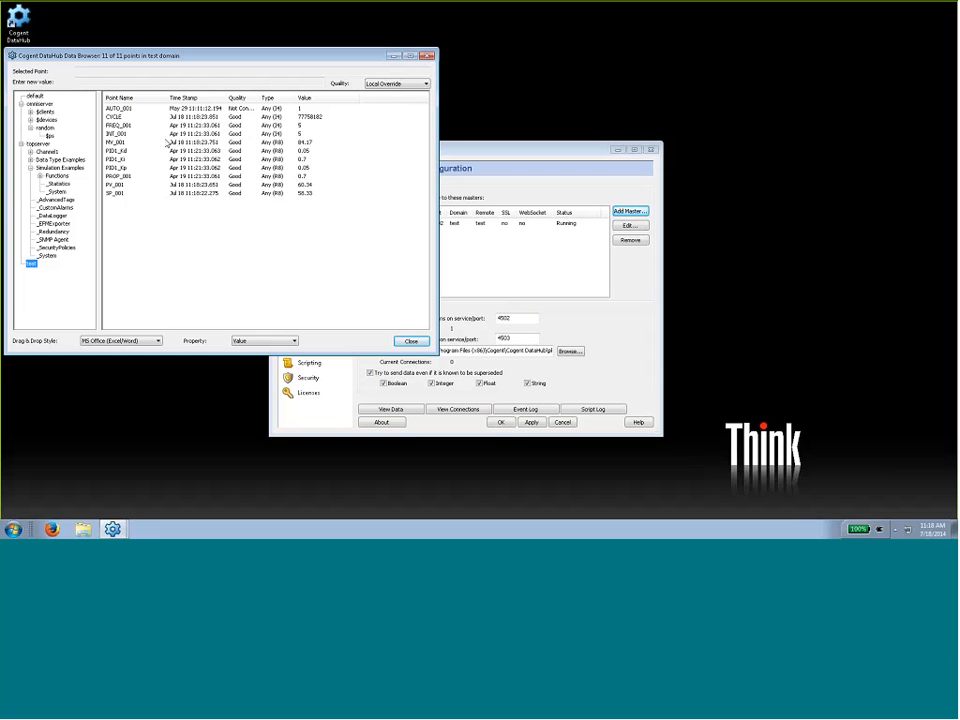
left_click(123, 143)
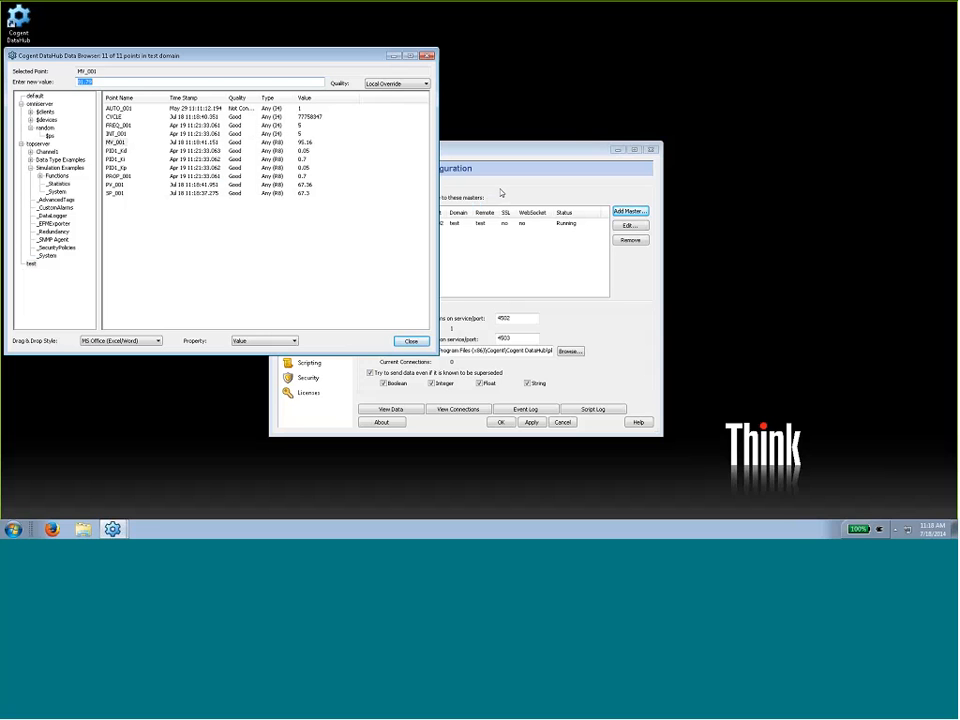
left_click(377, 147)
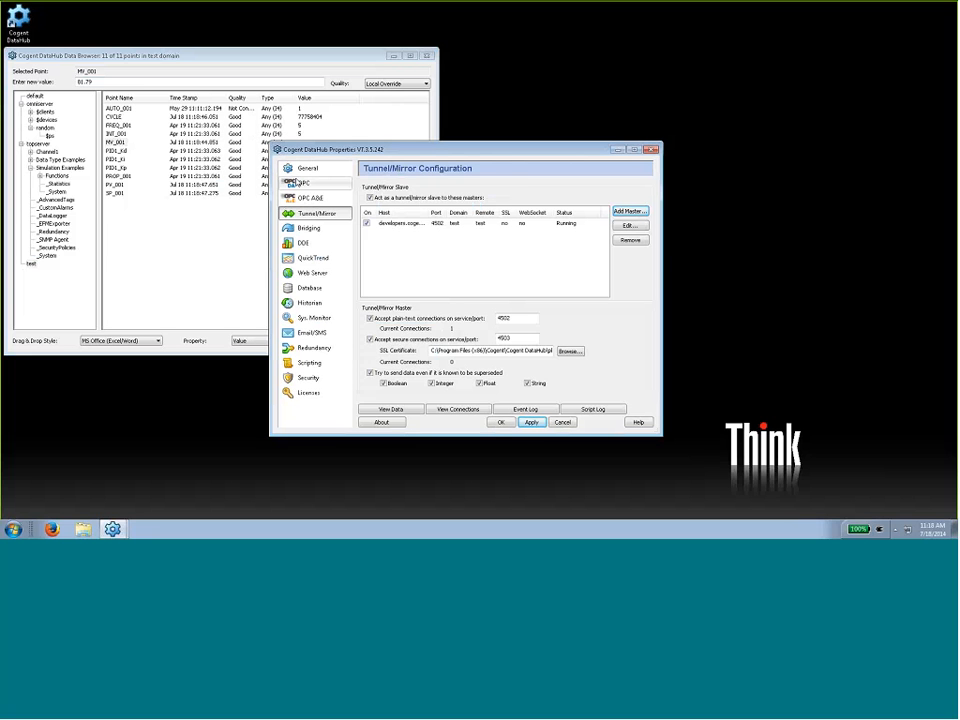
- Start a new OPC server connection in the OPC client configuration and name it RemoteTOP1
left_click(298, 182)
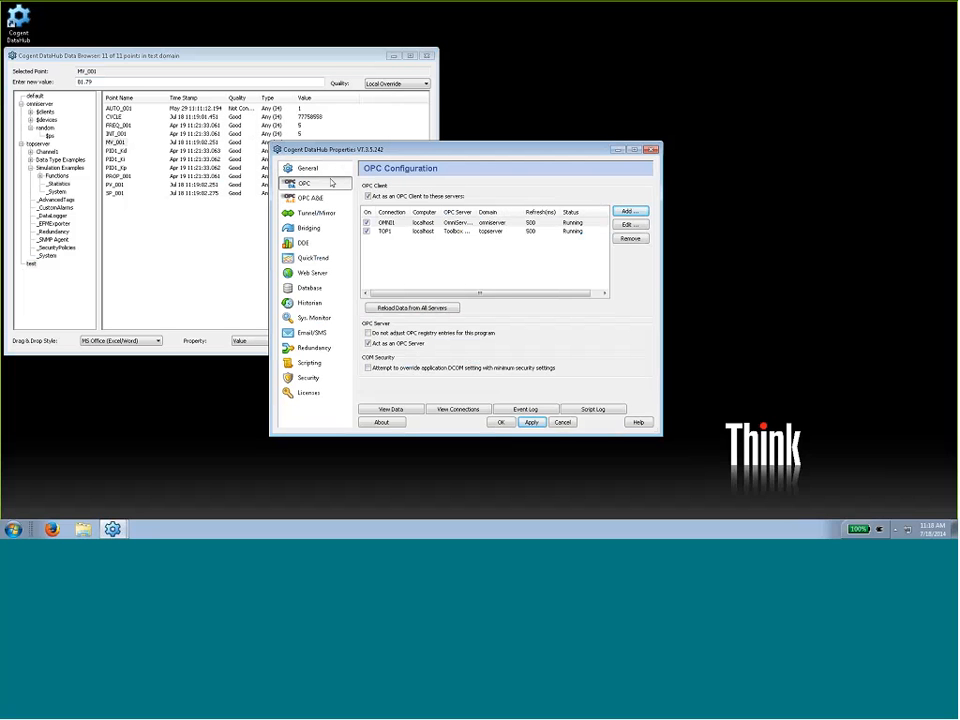
left_click(628, 212)
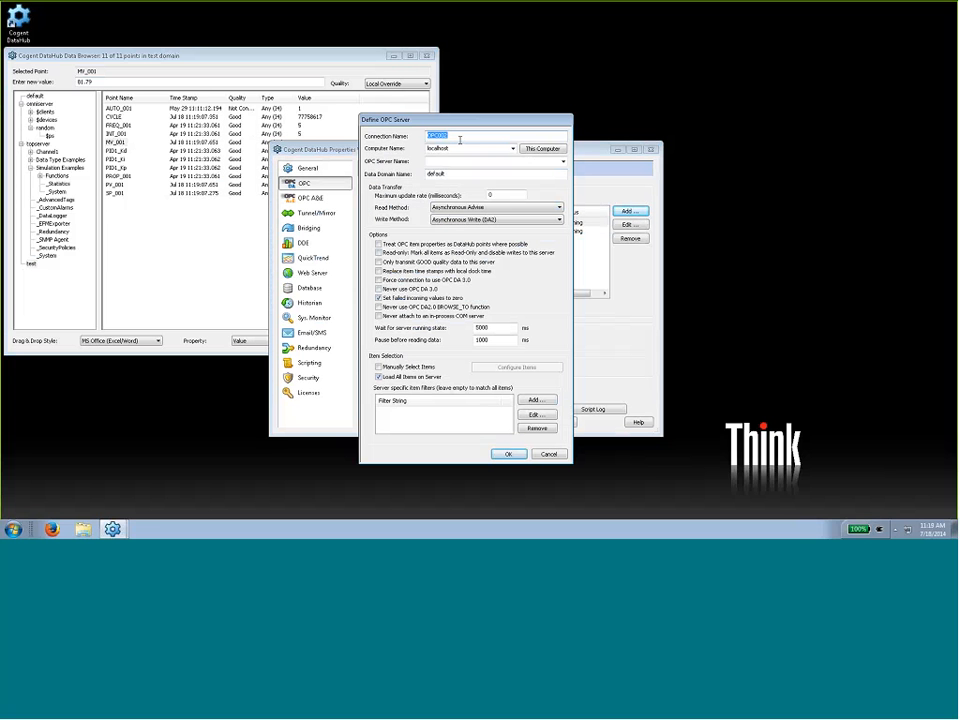
type("Rempo")
key("BackSpace")
key("BackSpace")
type("oteTOP")
key("Tab")
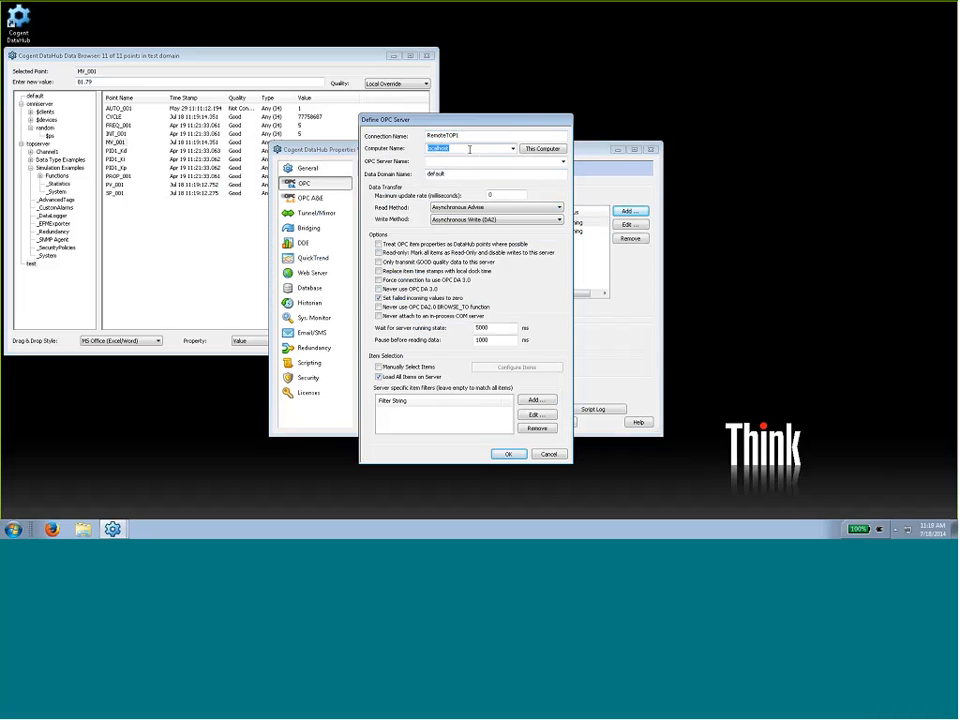
- Set the RemoteTOP1 computer name to 192.168.111.87 and choose Toolbox OPC Power Server 5.14 as its OPC server
type("192.168.111.87")
left_click(563, 161)
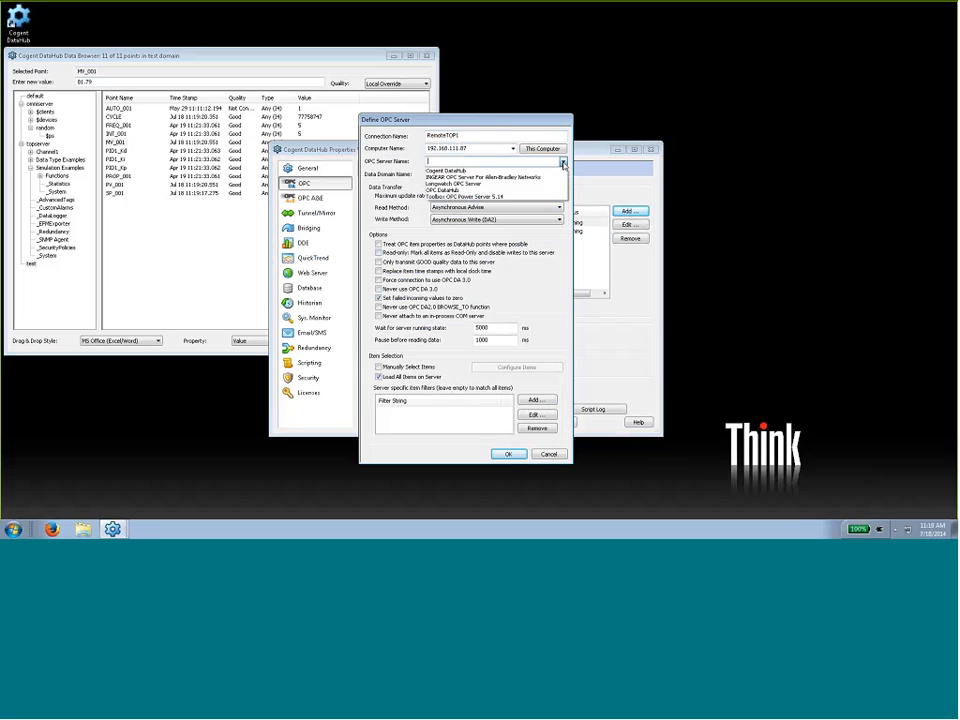
left_click(503, 197)
key("Tab")
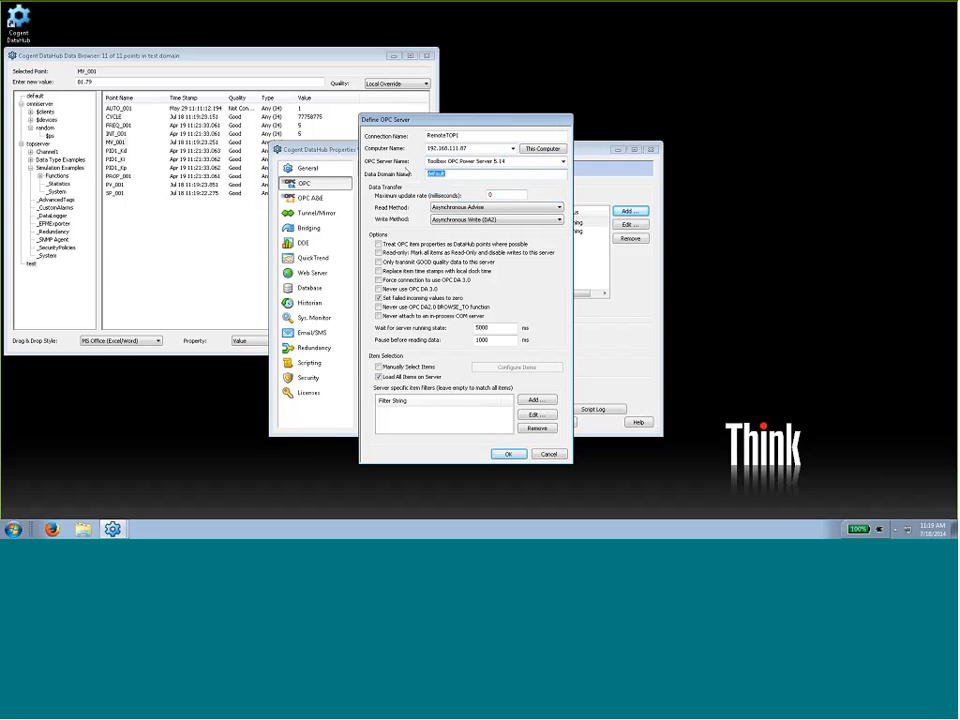
- Set the data domain to remoteTops and the maximum update rate to 500 milliseconds, and save the OPC connection
type("remoteTops")
left_click_drag(500, 193, 480, 190)
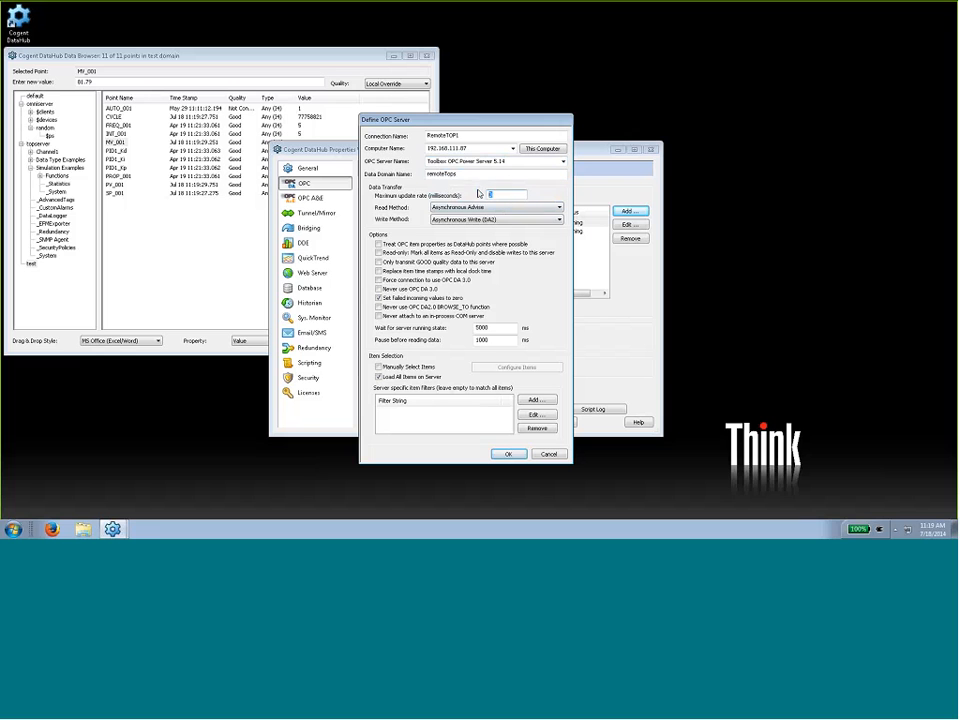
type("500")
left_click(508, 454)
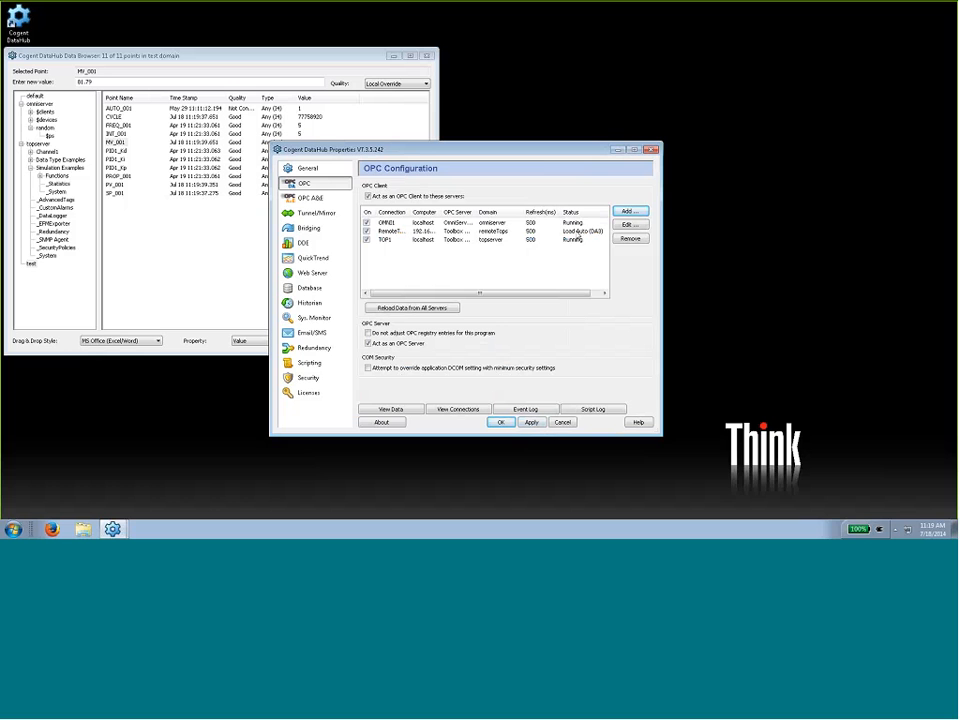
- Open the connection viewer, enlarge it to show full details, and compare the TOP1, OMNI1 and RemoteTOP1 connections
left_click_drag(514, 152, 722, 57)
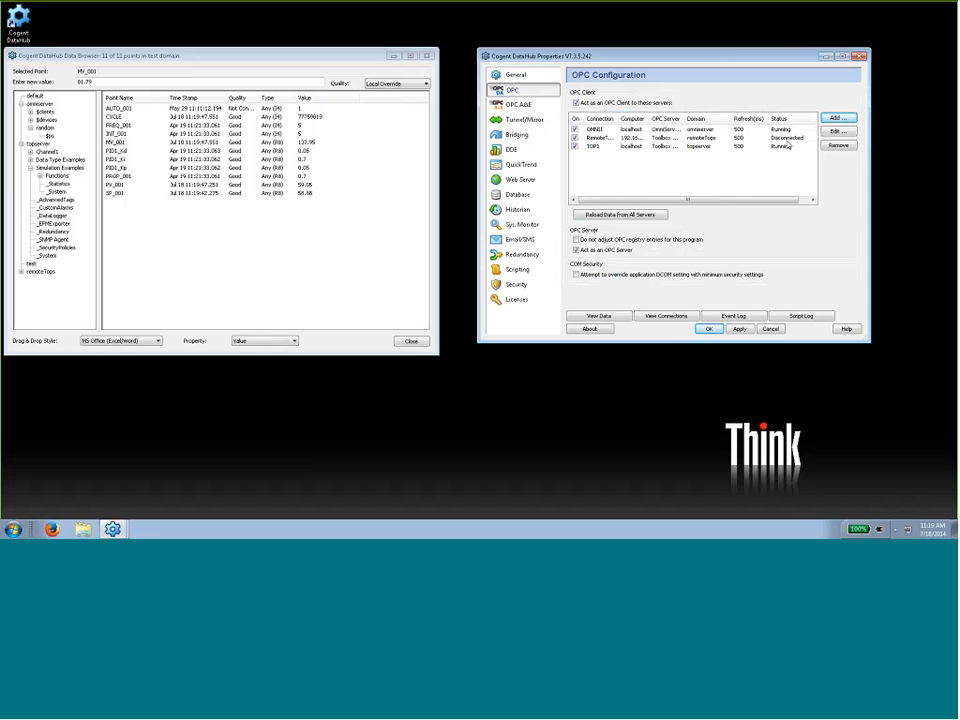
left_click(675, 317)
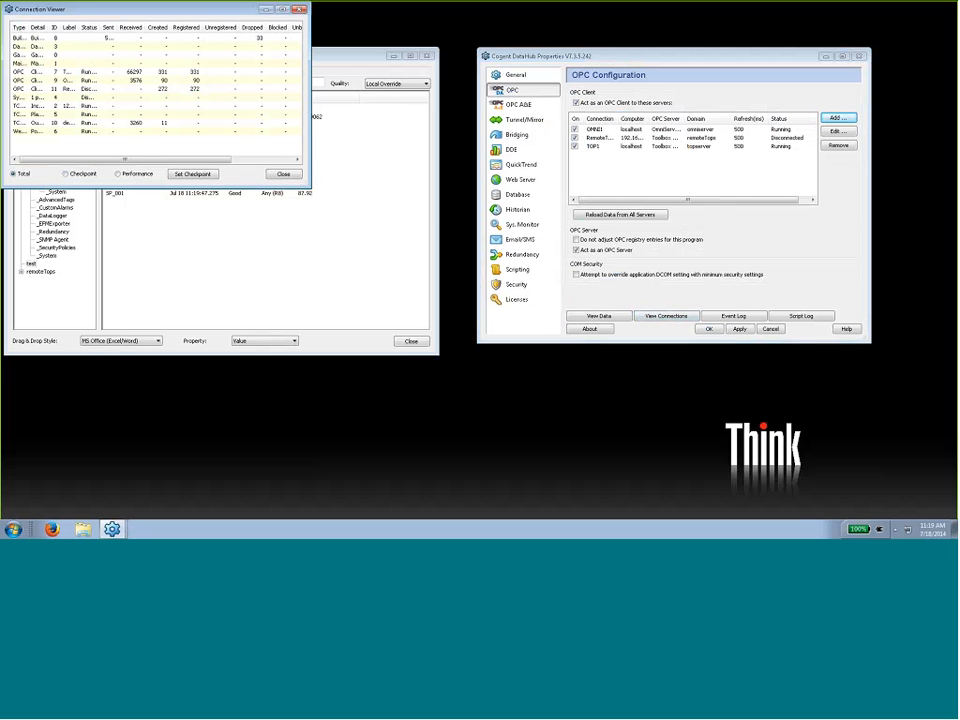
left_click_drag(310, 187, 826, 377)
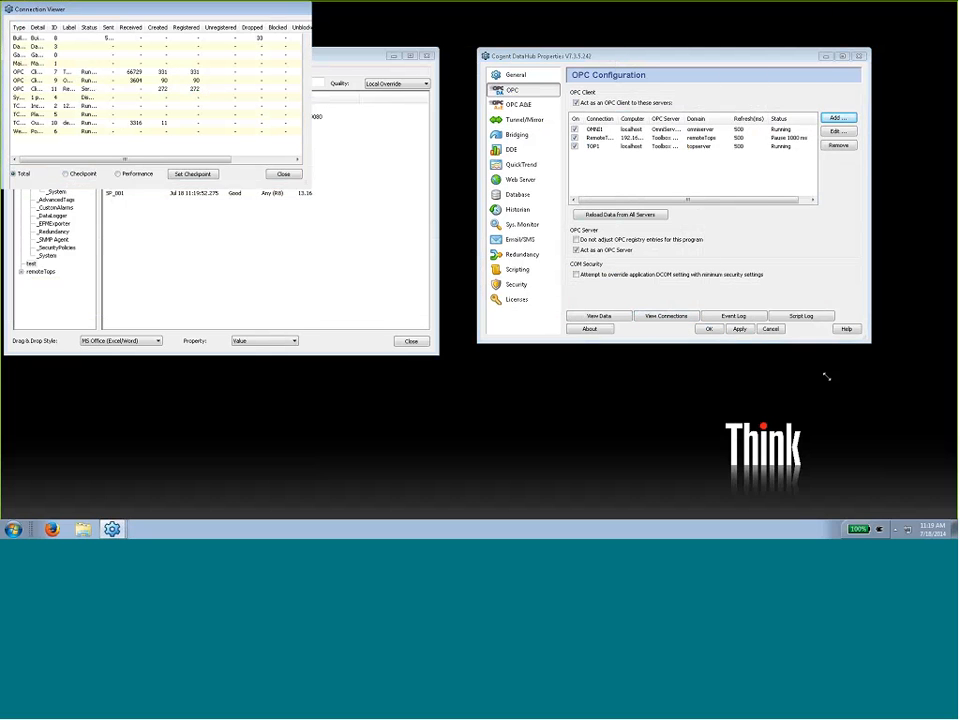
left_click_drag(26, 27, 384, 27)
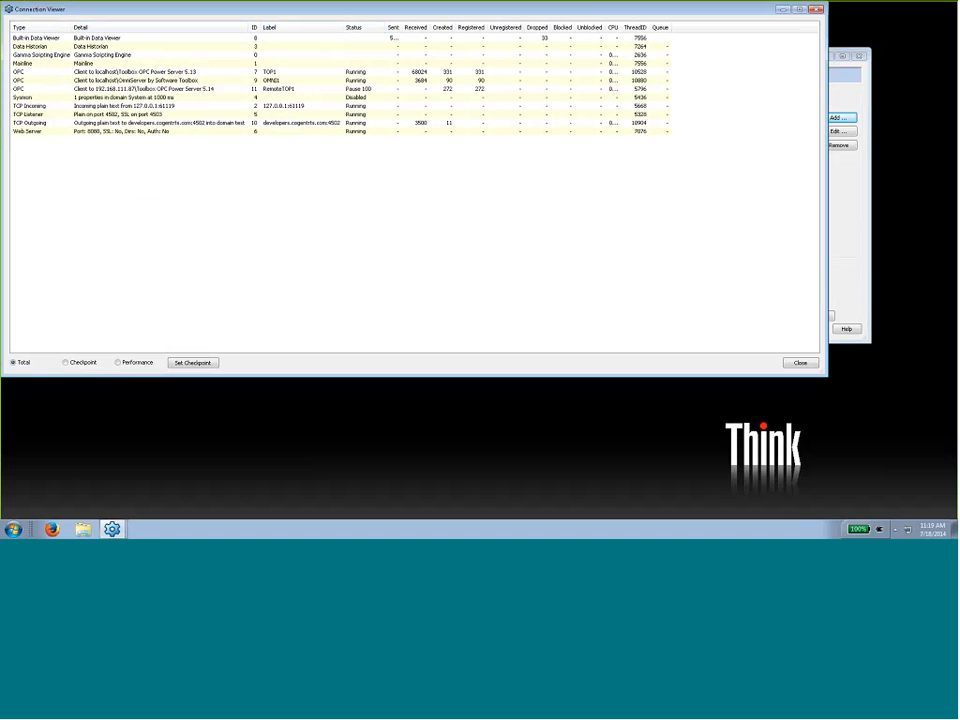
left_click(146, 73)
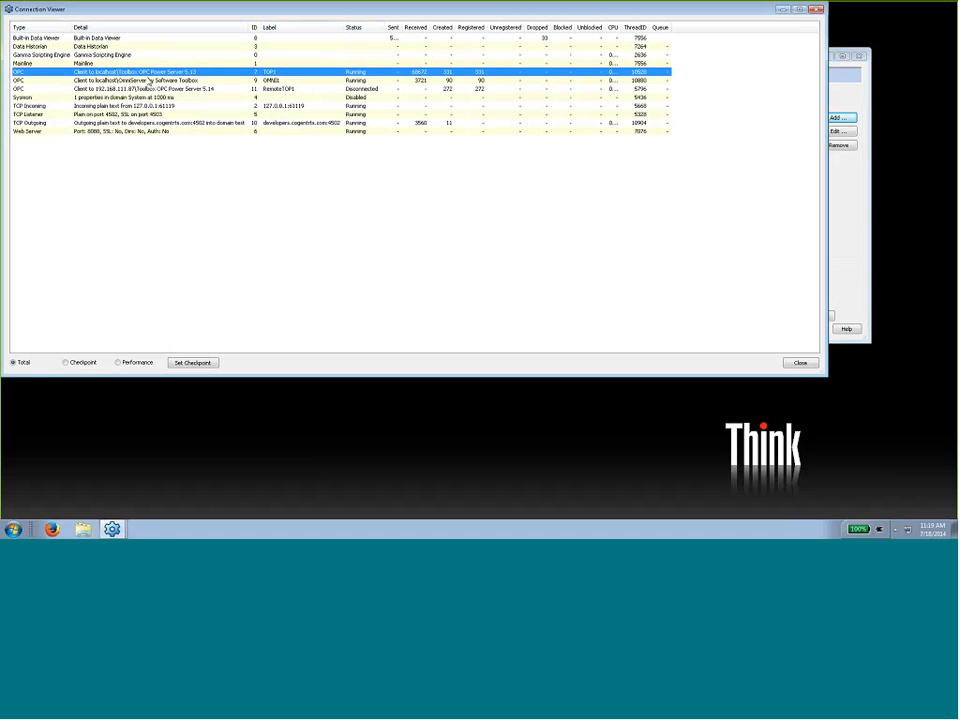
left_click(150, 80)
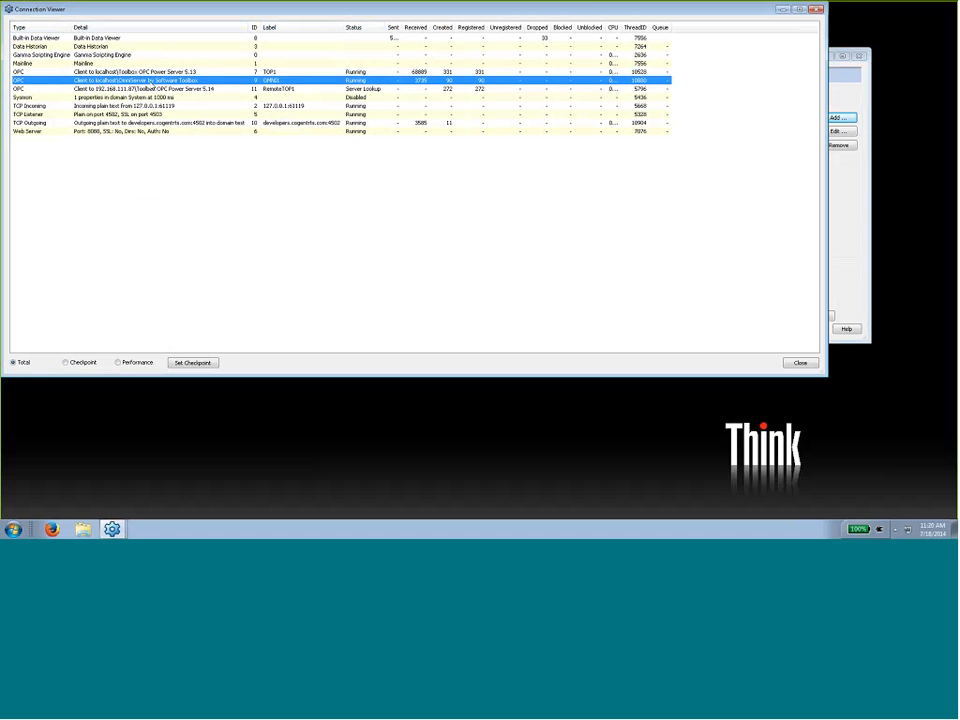
left_click(161, 90)
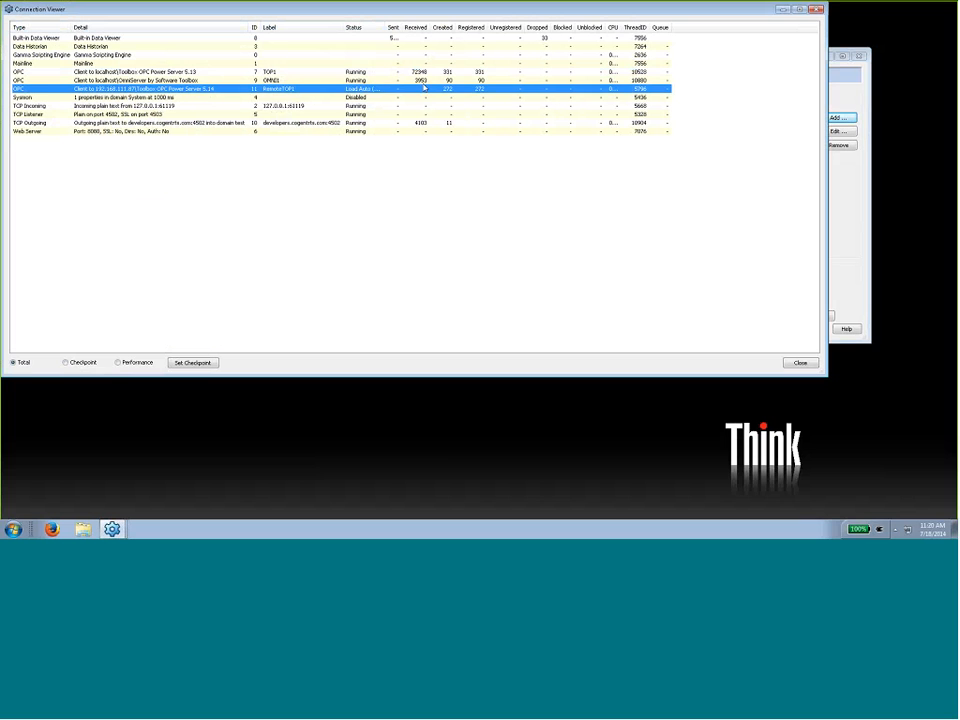
left_click(421, 72)
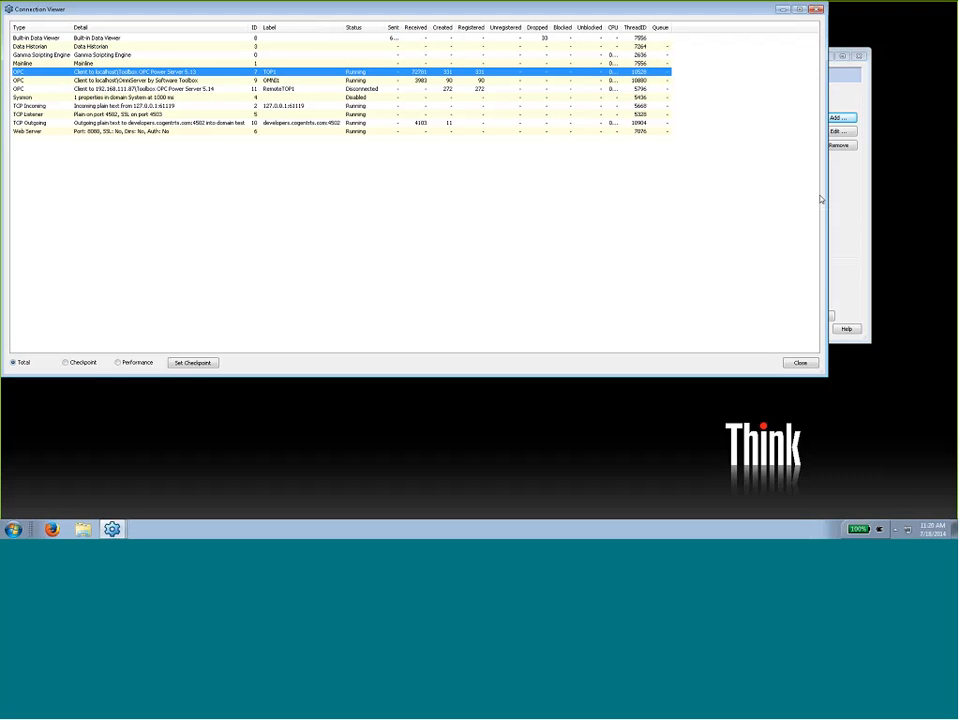
- Review the event log for the RemoteTOP1 connection, close it, and disable that OPC connection
left_click(862, 233)
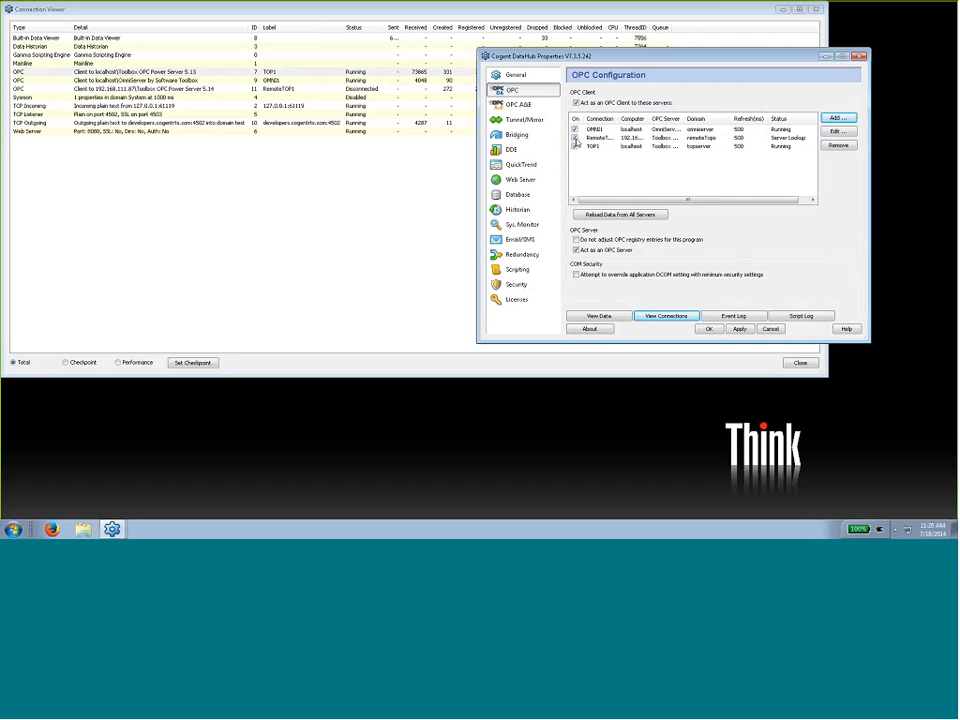
left_click(734, 316)
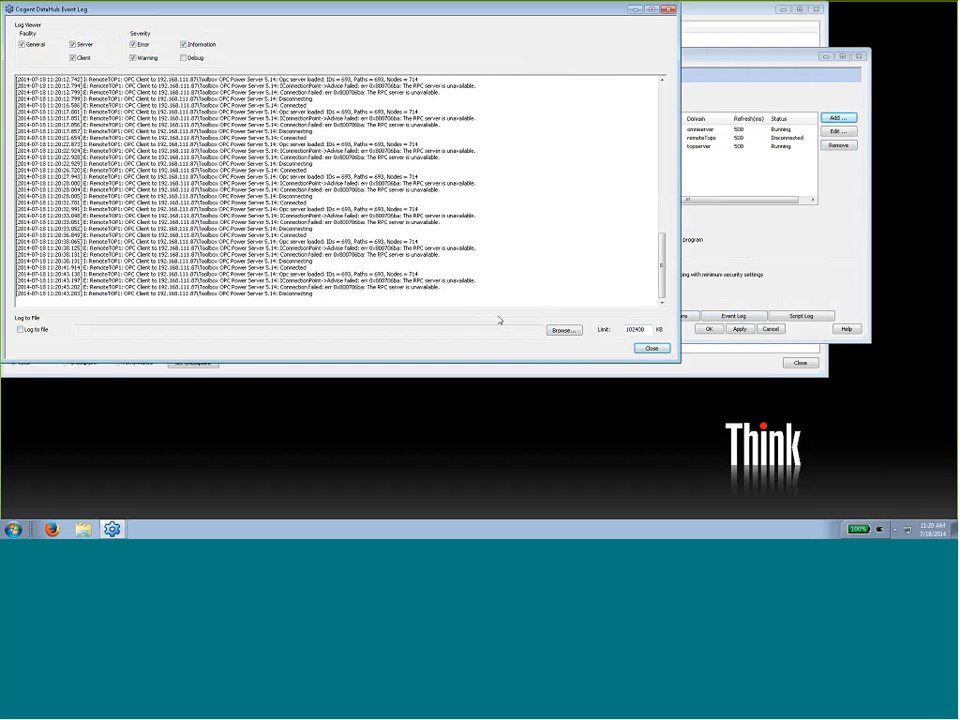
left_click(651, 348)
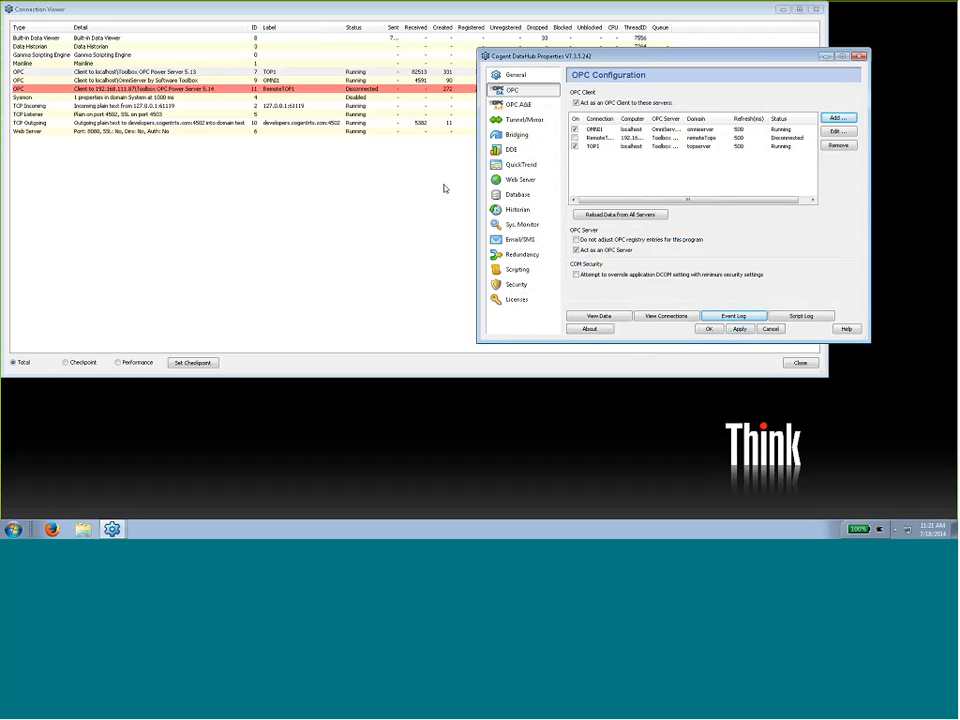
- Start a new tunnel/mirror master connection with primary host 192.168.111.87 and enable secure SSL
left_click(518, 121)
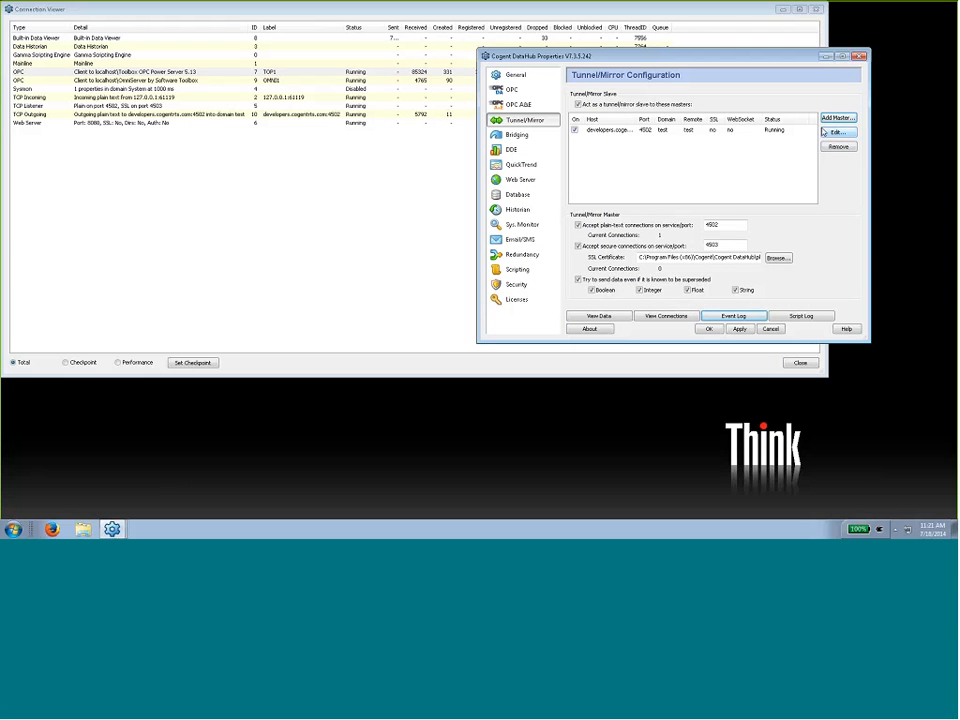
left_click(829, 119)
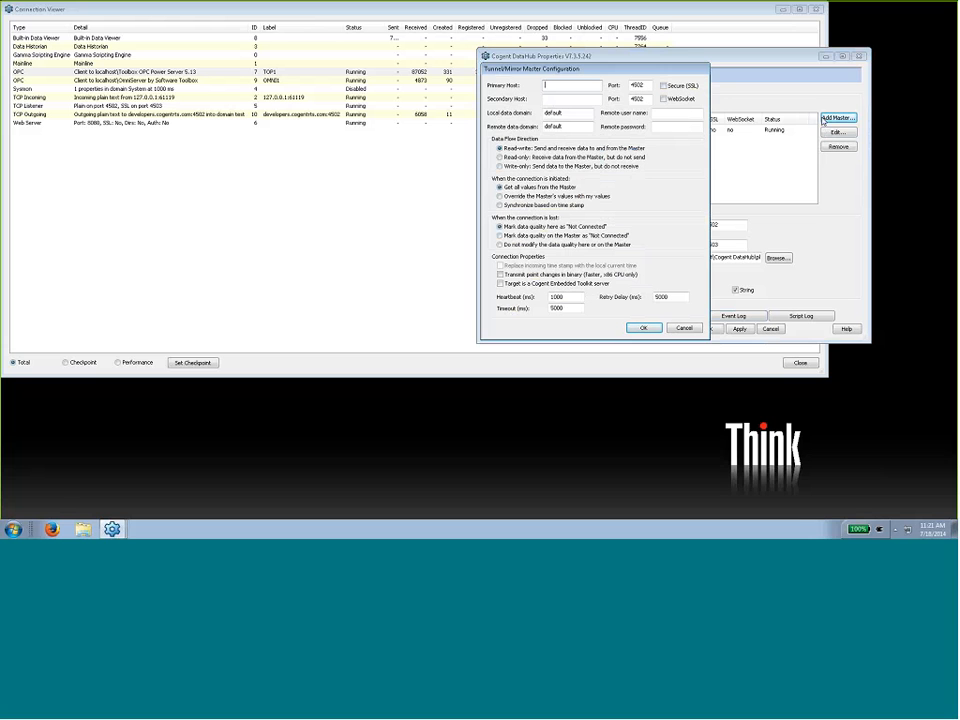
type("192.168.1.11.87")
left_click(663, 86)
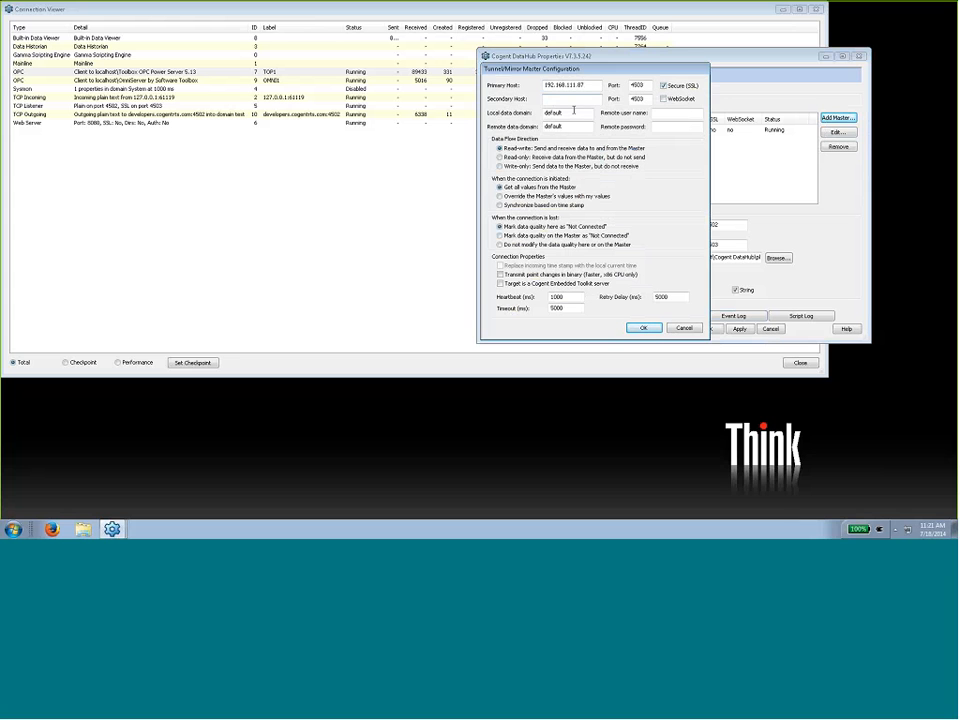
- Set the tunnel master's local data domain to remoteTop and its remote data domain to remote
left_click_drag(573, 111, 520, 106)
key("Tab")
type("remote")
left_click_drag(573, 112, 520, 102)
type("remoteTop")
- Enter admin as the remote user name, fill in the remote password, then save and apply the tunnel master
left_click(661, 113)
type("admin")
key("Tab")
type("•••••")
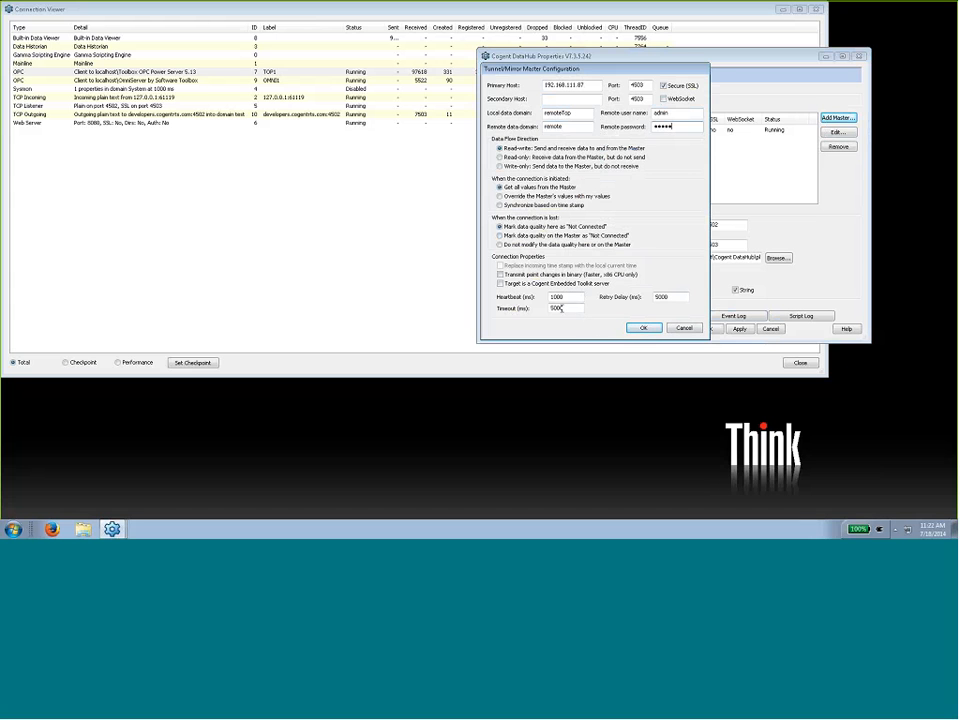
left_click(643, 328)
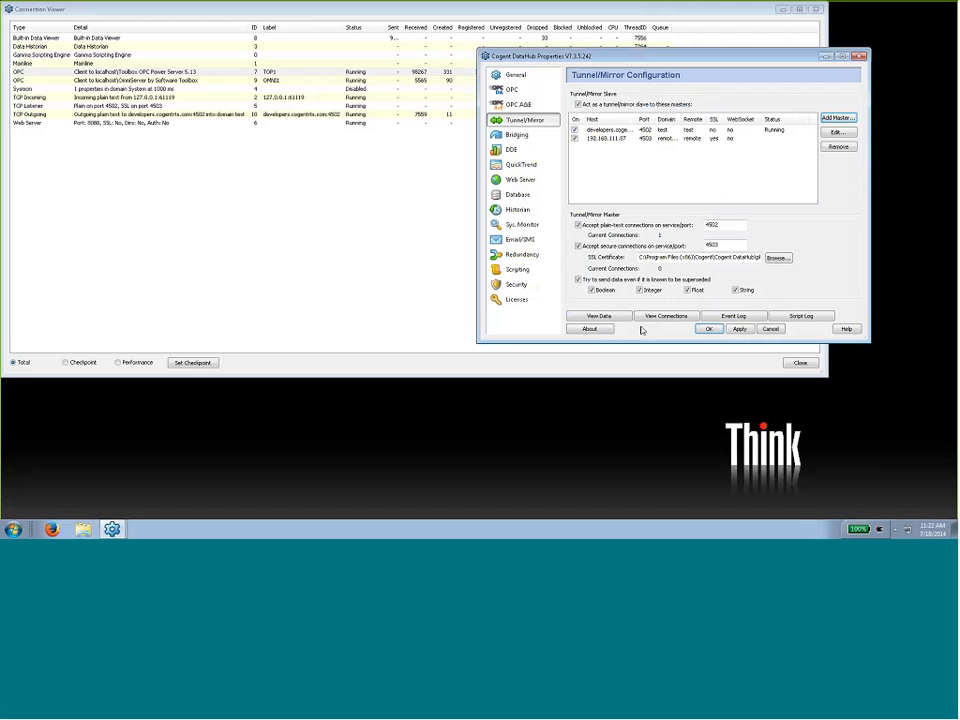
left_click(739, 329)
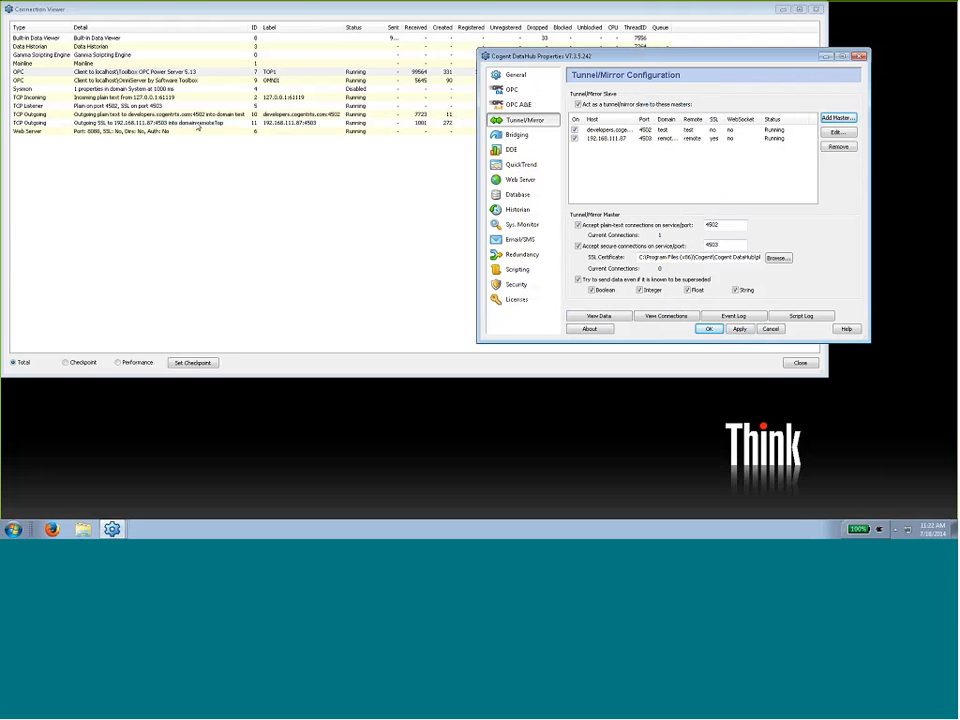
- Check the new SSL tunnel in the connection viewer and view the Ramp points of Channel_0 in the remoteTop domain
left_click(428, 126)
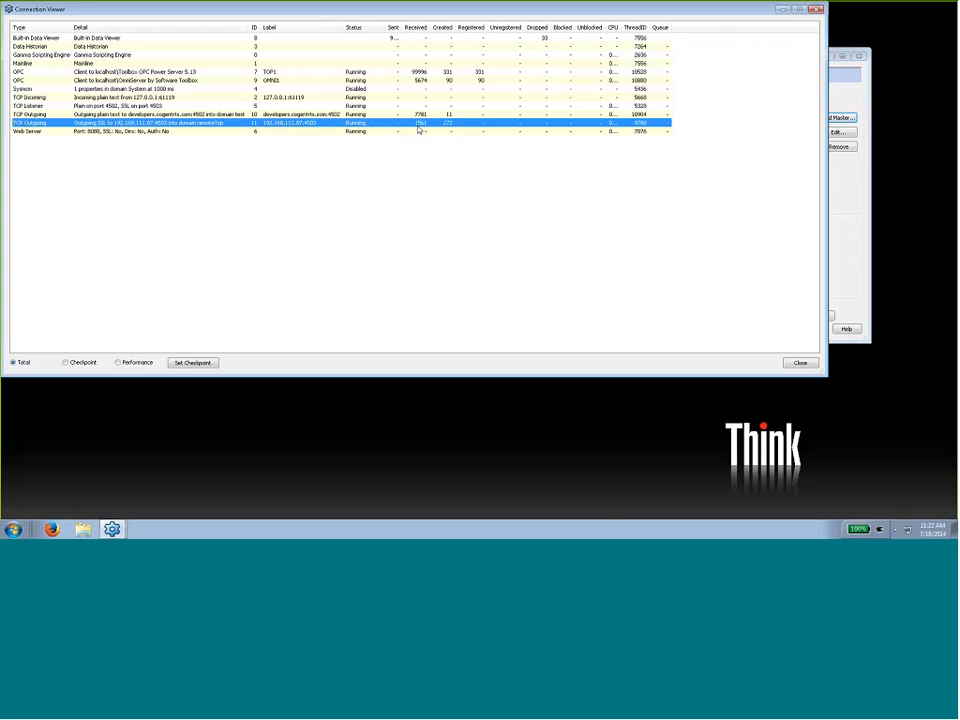
left_click(851, 221)
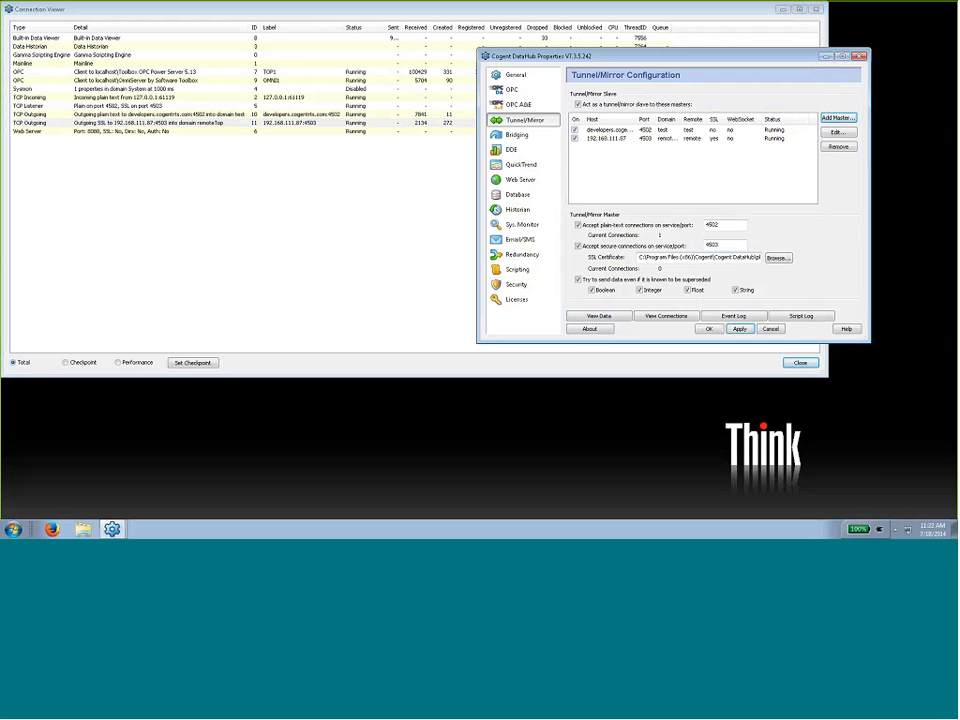
left_click(618, 319)
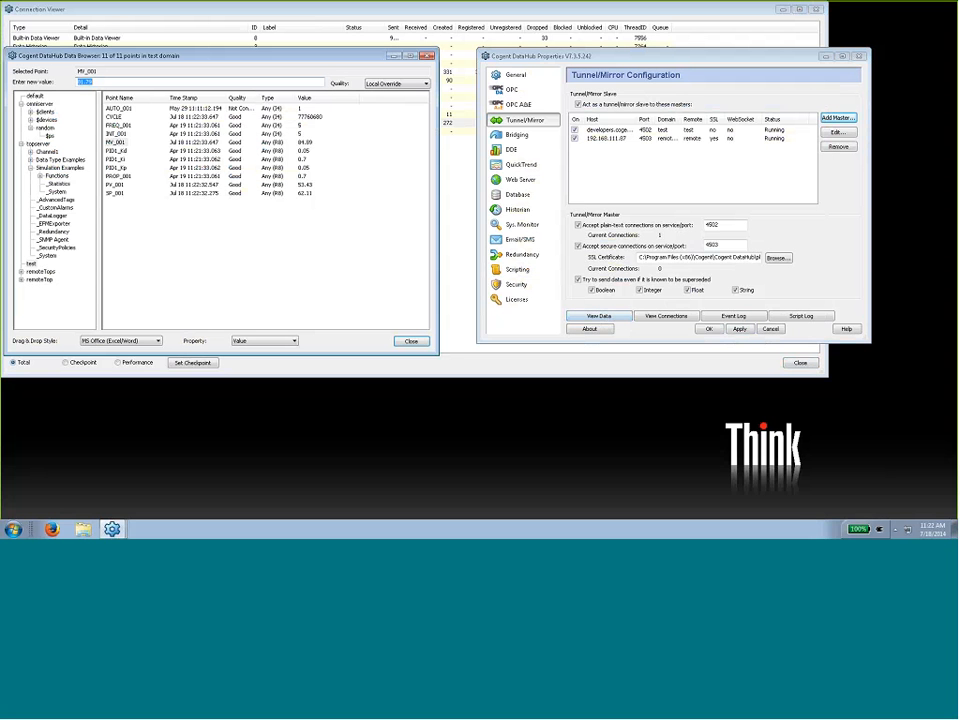
left_click(21, 279)
double_click(48, 271)
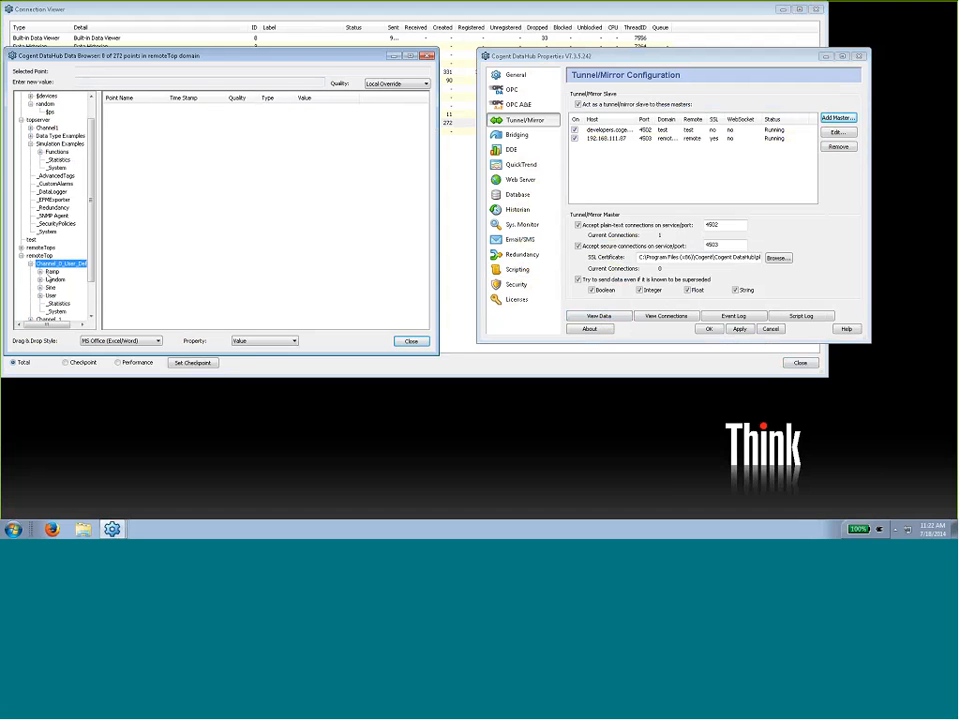
double_click(50, 272)
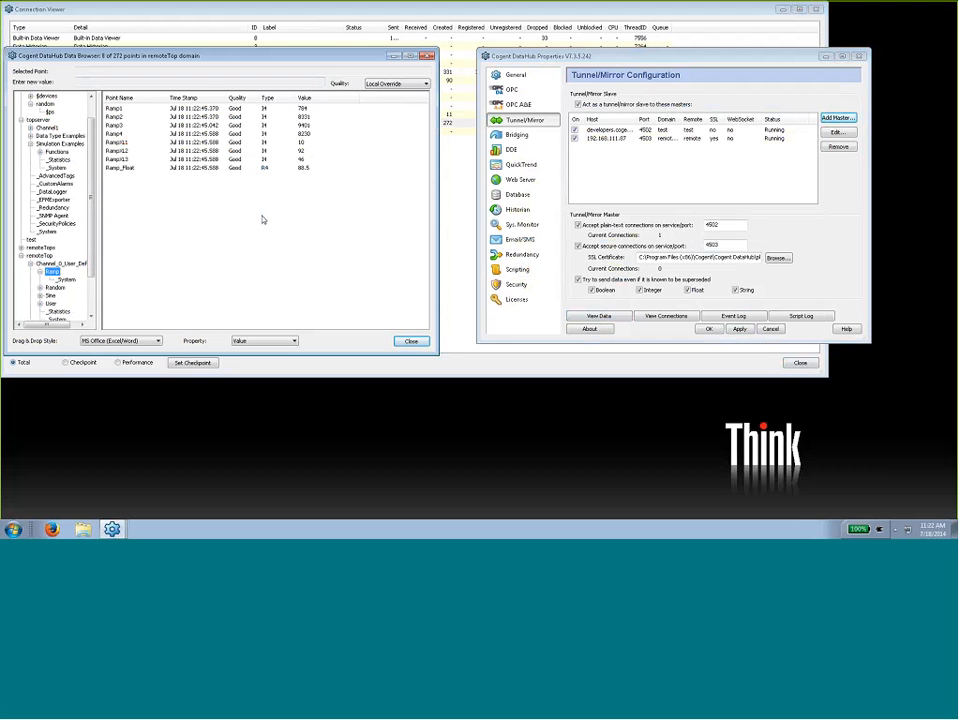
- Re-enable the RemoteTOP1 OPC connection and compare the Ramp points in the remoteTops and remoteTop domains
left_click(512, 90)
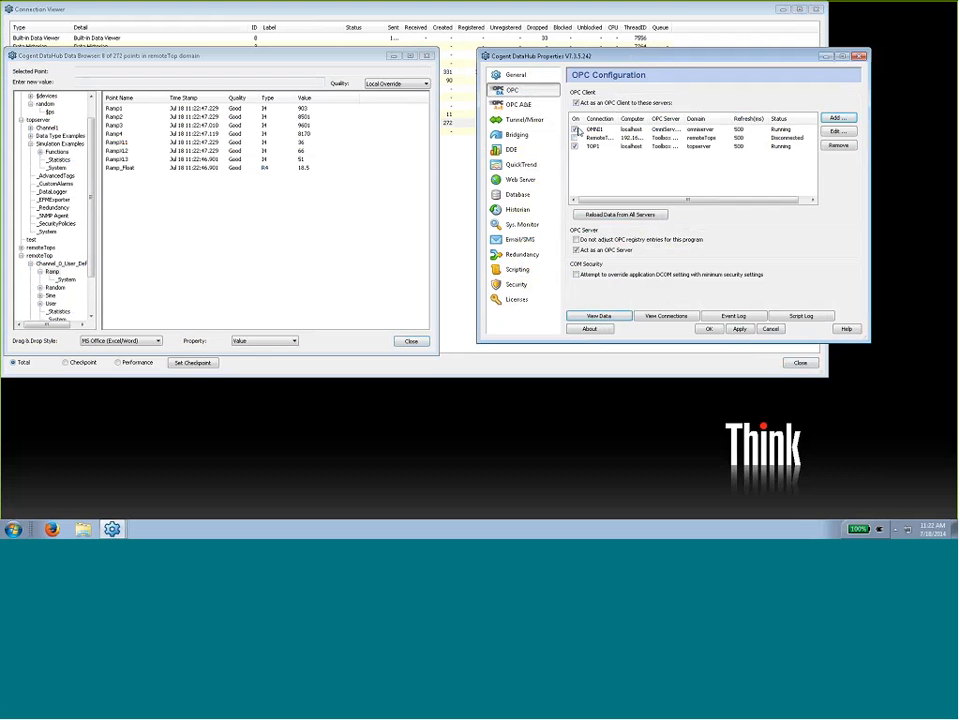
left_click(741, 329)
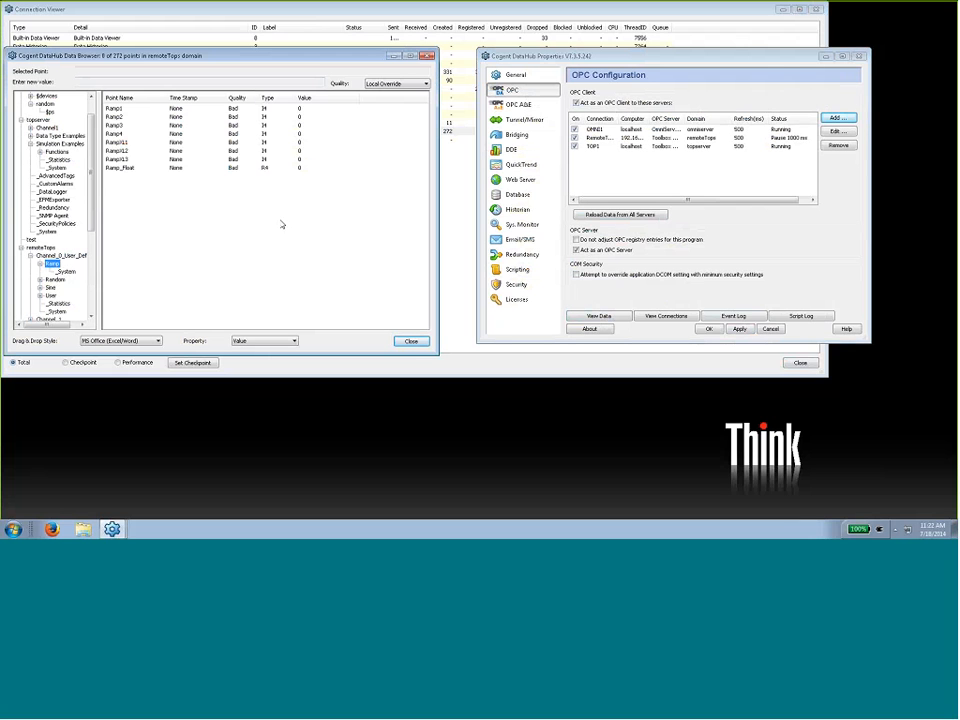
scroll(270, 230, "down", 6)
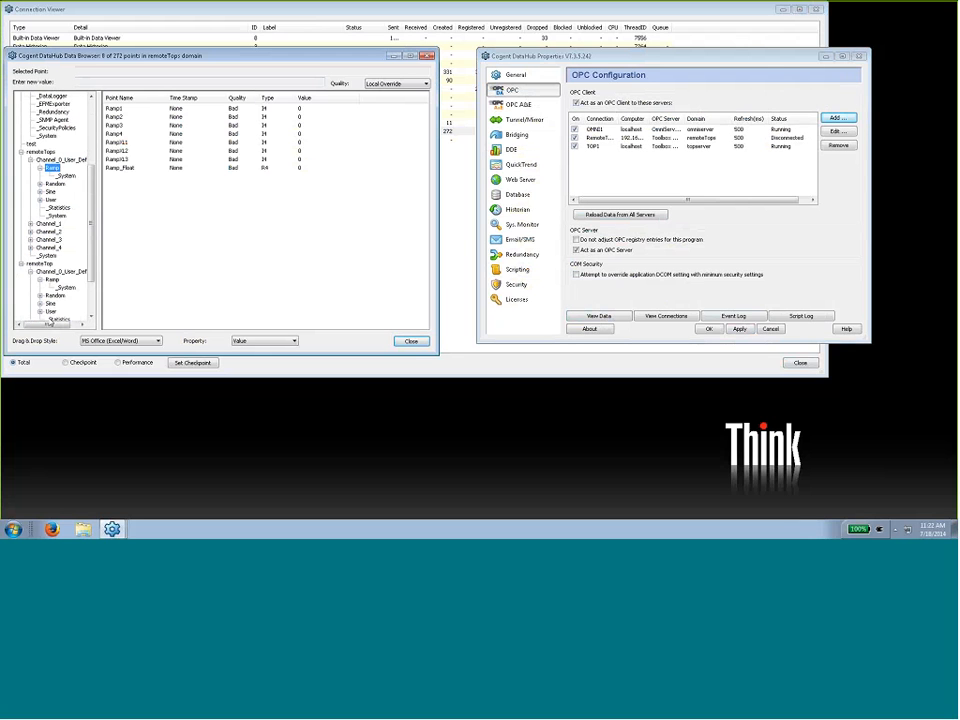
left_click(52, 231)
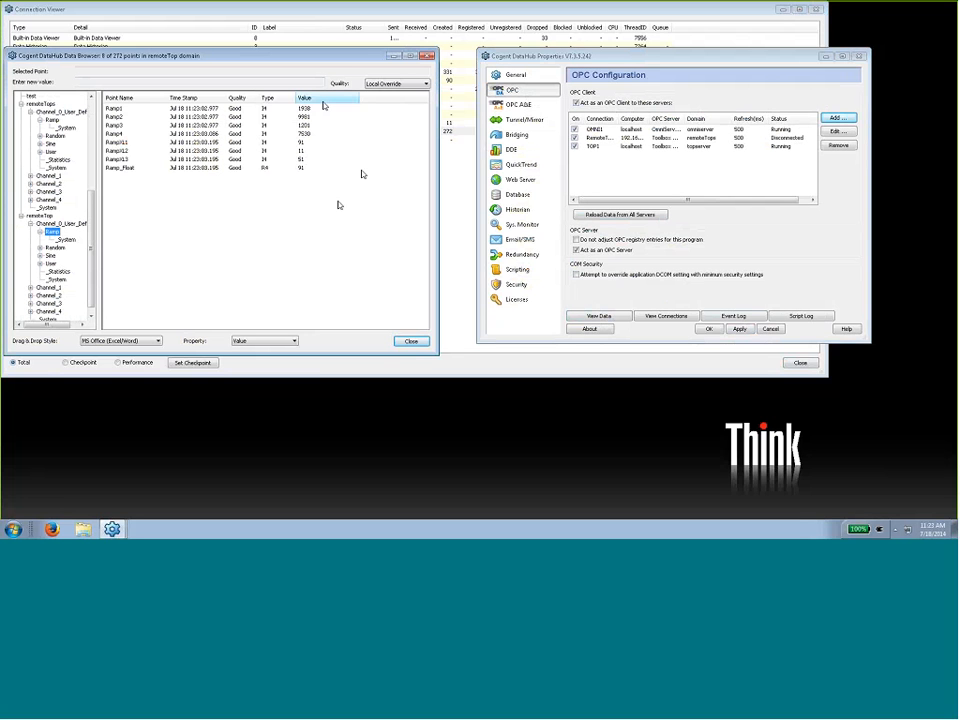
- Move the data browser down, minimize the properties window and shorten the connection viewer to show the tunnel status above the Ramp points
left_click_drag(296, 61, 419, 203)
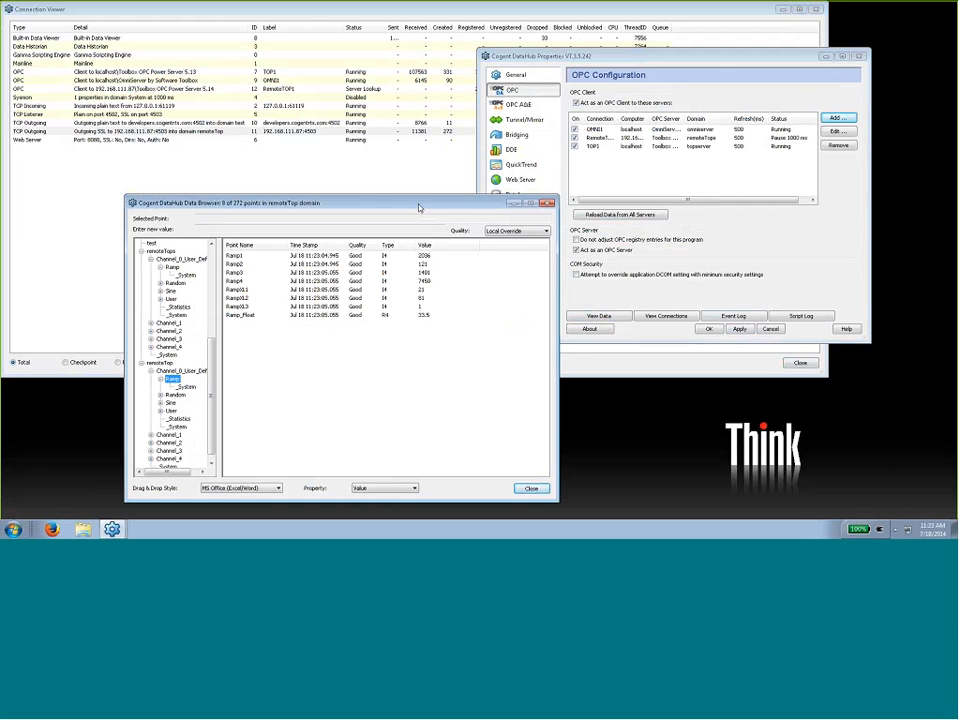
left_click(825, 57)
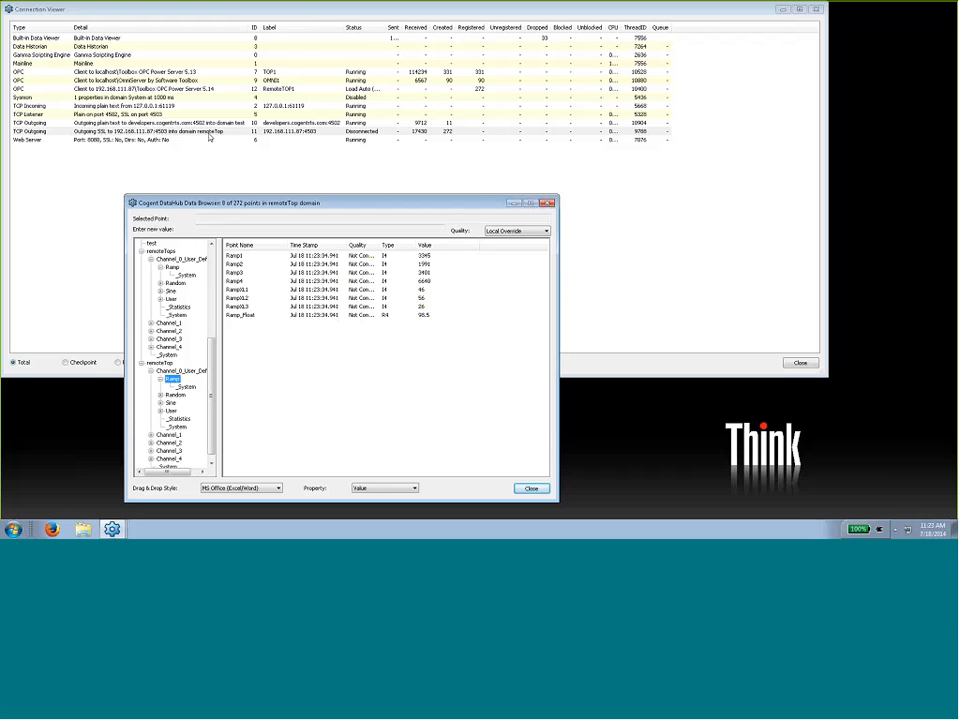
left_click(370, 137)
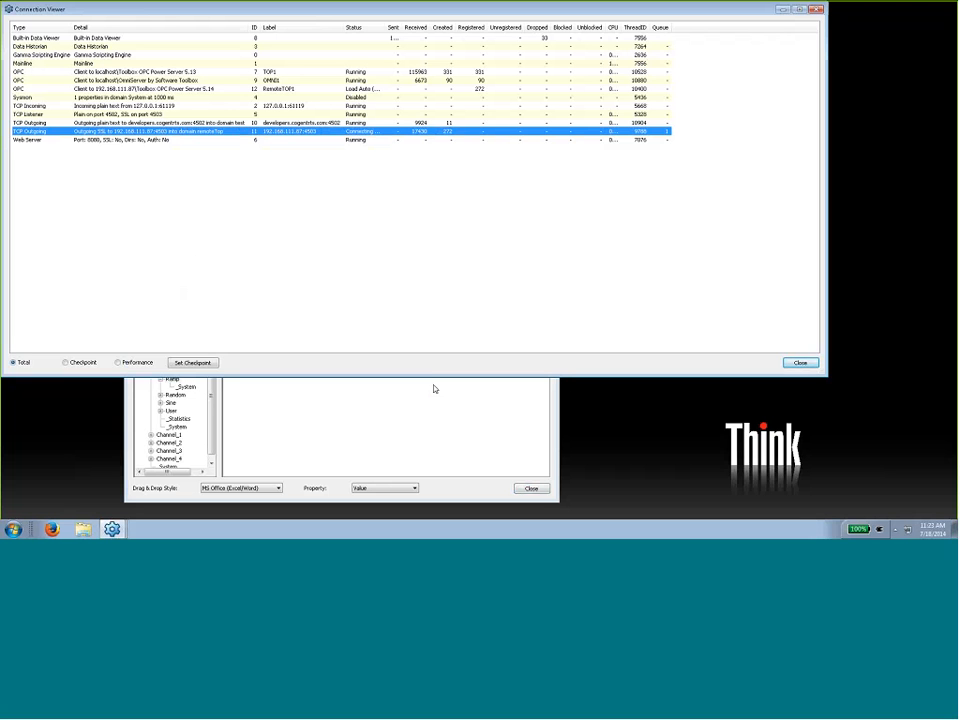
left_click_drag(433, 377, 405, 165)
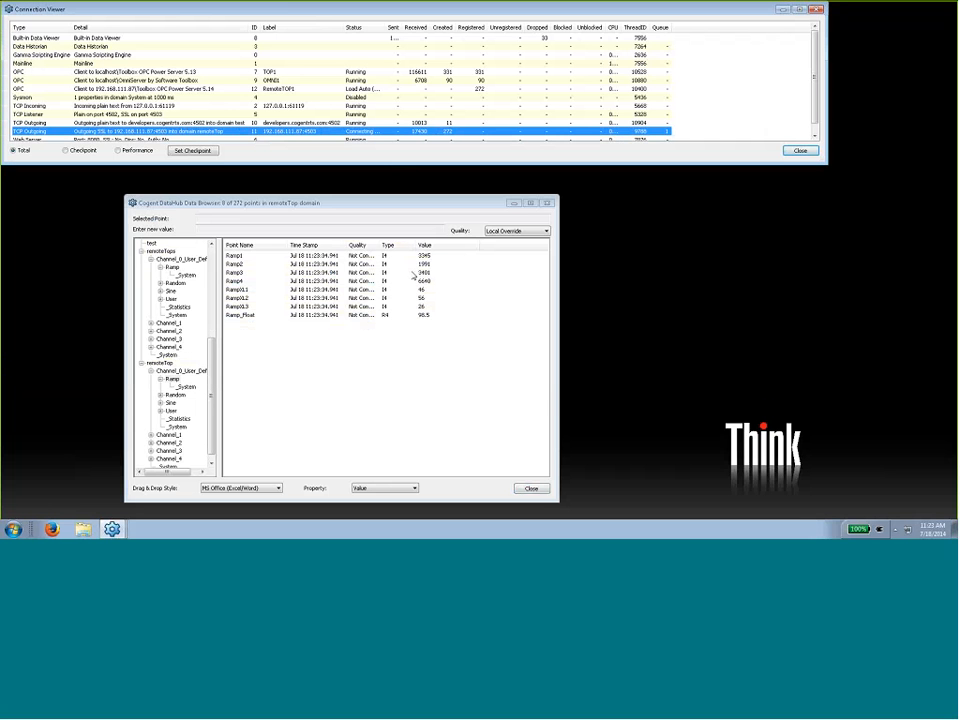